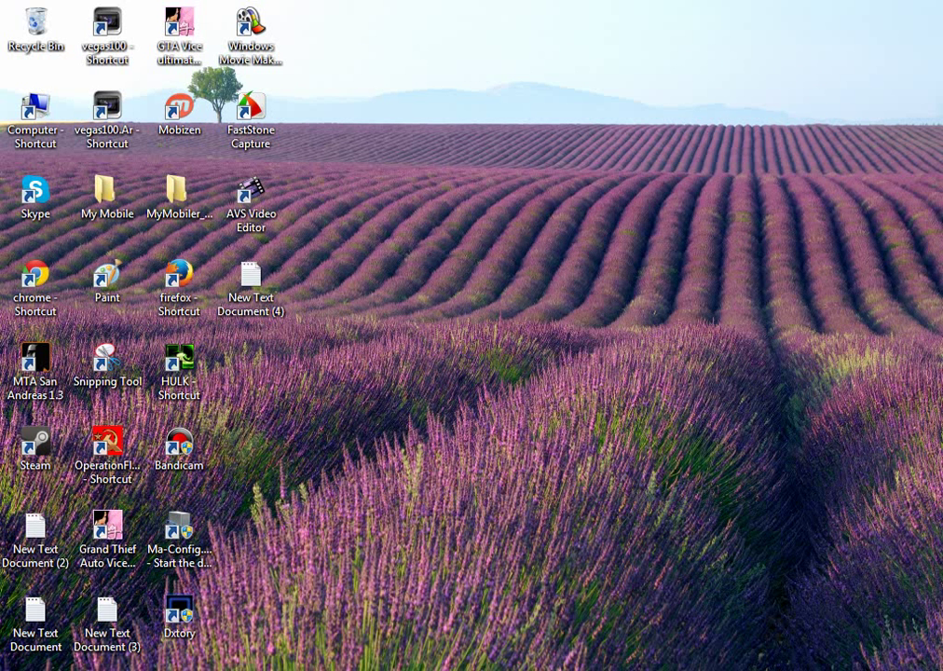
Highlight the website link in the Notepad notes and open mtavc.com in Chrome
{"action": "key", "text": "alt+Tab"}
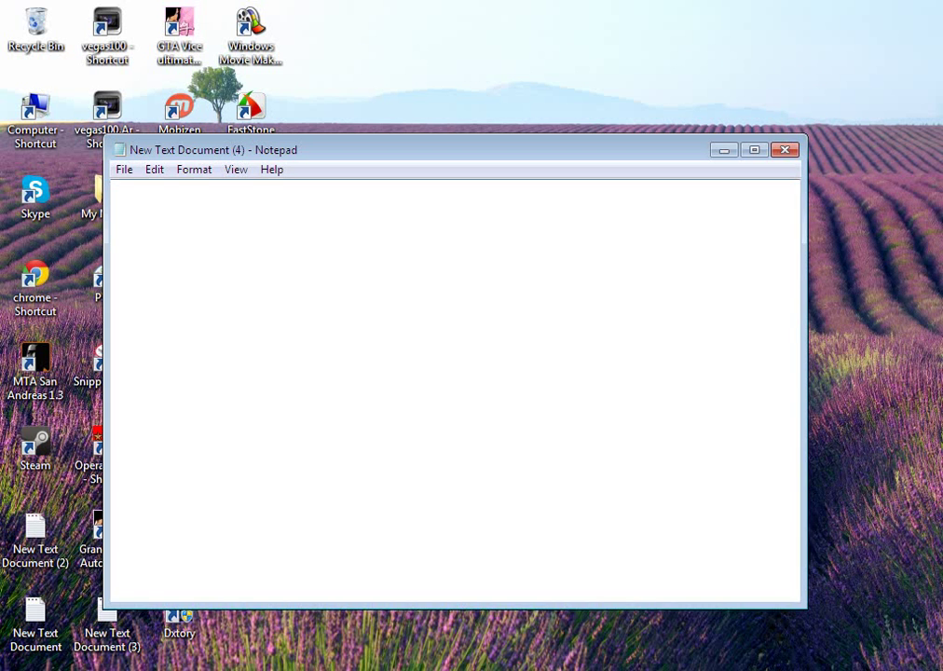
{"action": "left_click_drag", "start_coordinate": [495, 269], "coordinate": [582, 269]}
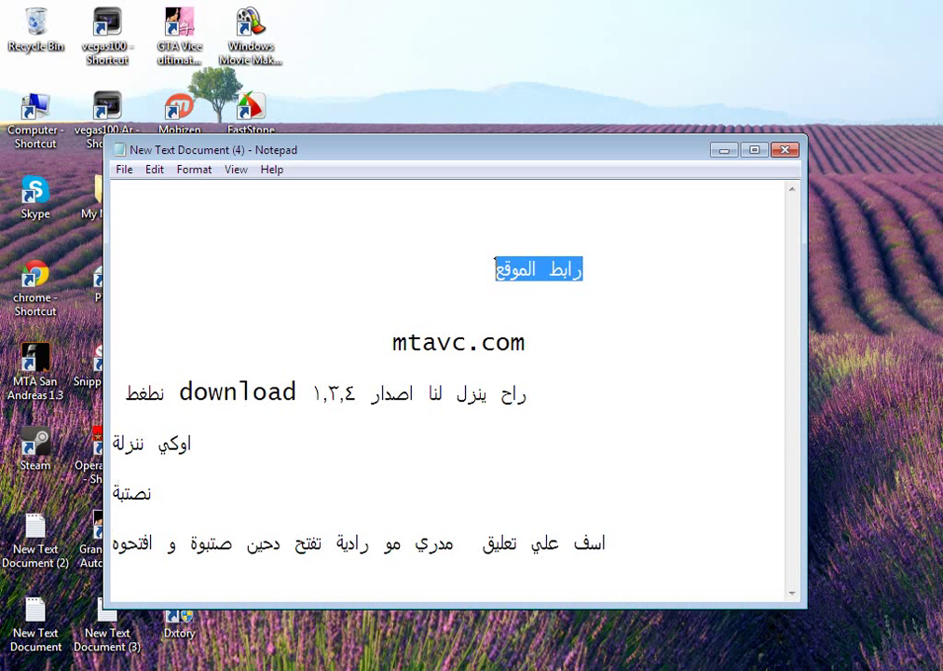
{"action": "left_click_drag", "start_coordinate": [526, 342], "coordinate": [391, 341]}
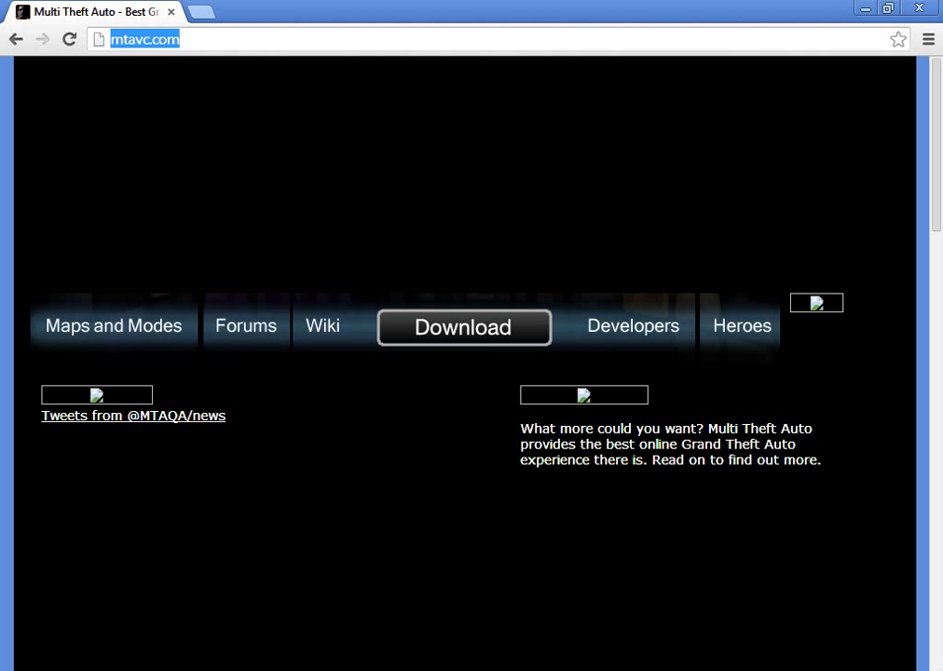
{"action": "type", "text": "mtavc.com"}
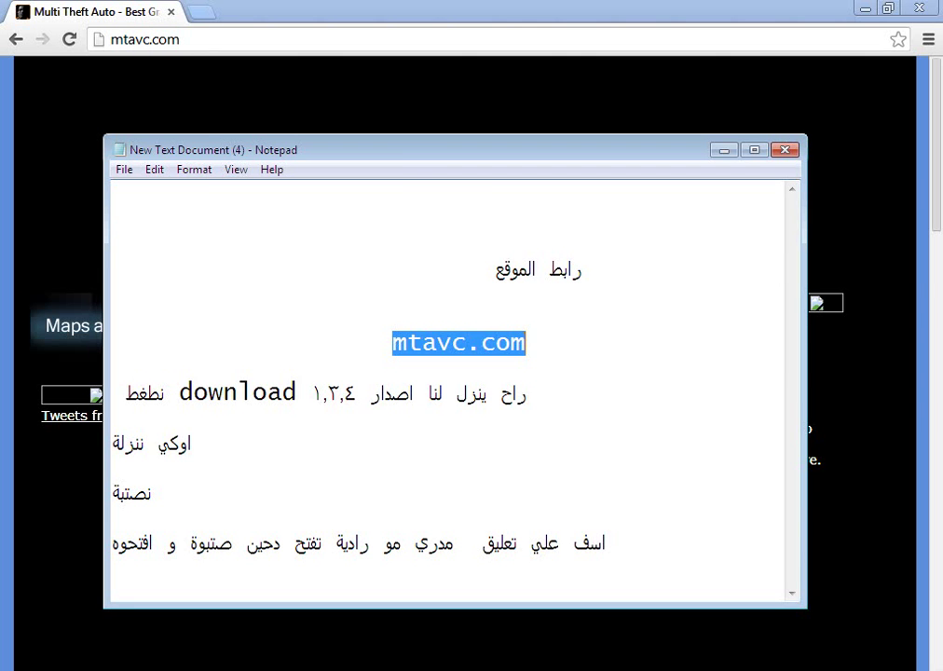
Highlight the Notepad lines about downloading version 1.3.4 and installing it, and minimise the notes
{"action": "double_click", "coordinate": [153, 393]}
{"action": "left_click_drag", "start_coordinate": [177, 392], "coordinate": [540, 392]}
{"action": "left_click_drag", "start_coordinate": [114, 445], "coordinate": [191, 445]}
{"action": "left_click_drag", "start_coordinate": [113, 494], "coordinate": [151, 493]}
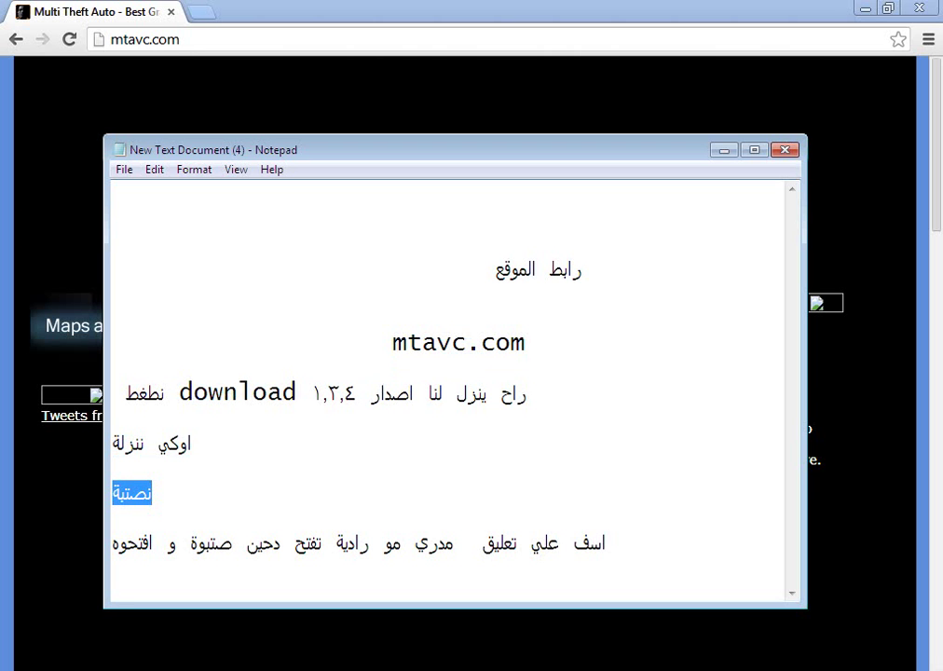
{"action": "left_click", "coordinate": [724, 150]}
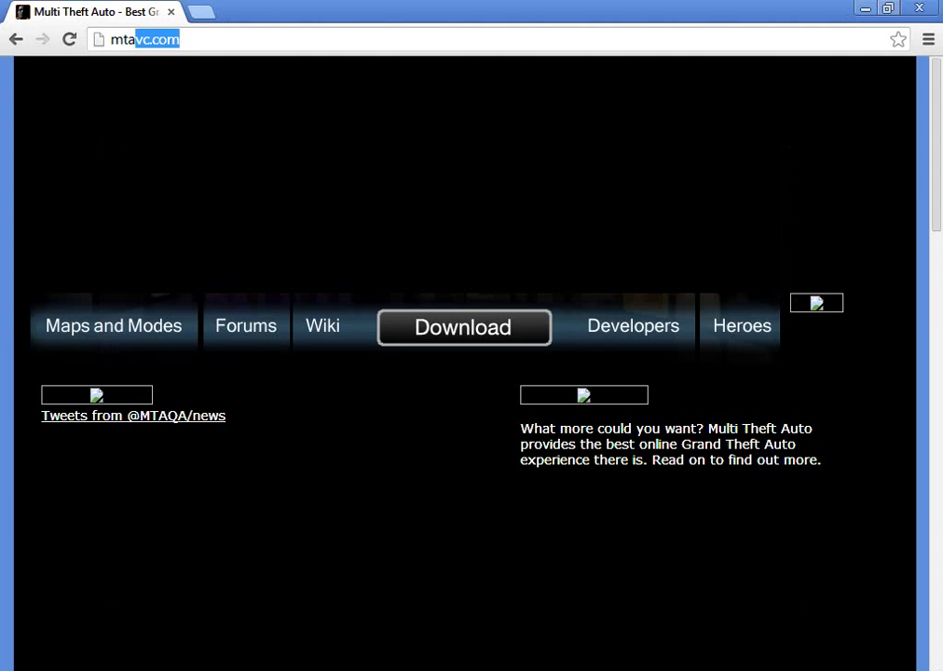
Minimise the browser and locate the mtasa-1.3.4 installer on Local Disk (D:)
{"action": "left_click", "coordinate": [865, 9]}
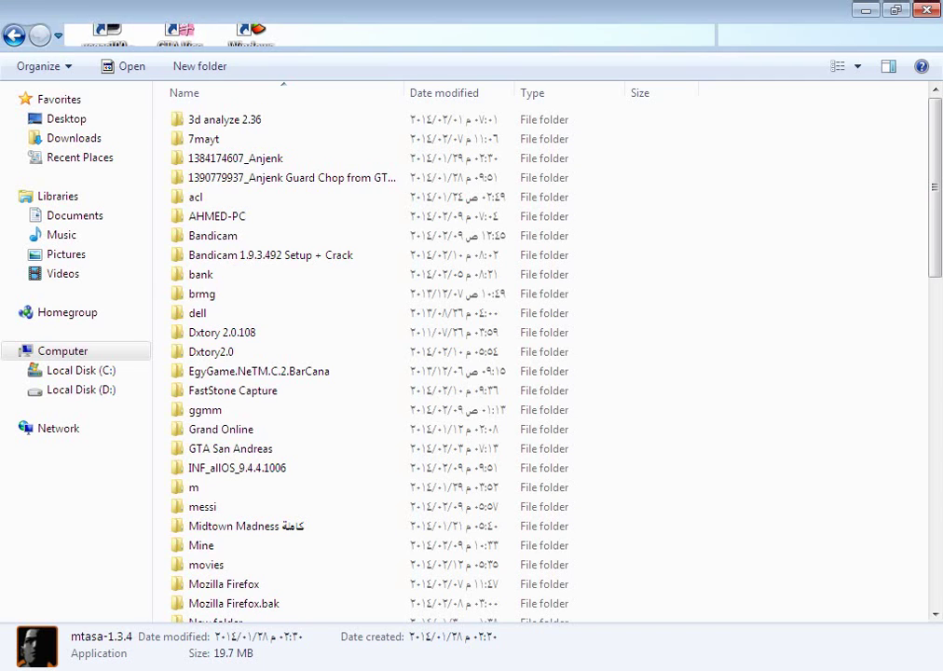
{"action": "left_click_drag", "start_coordinate": [934, 187], "coordinate": [935, 514]}
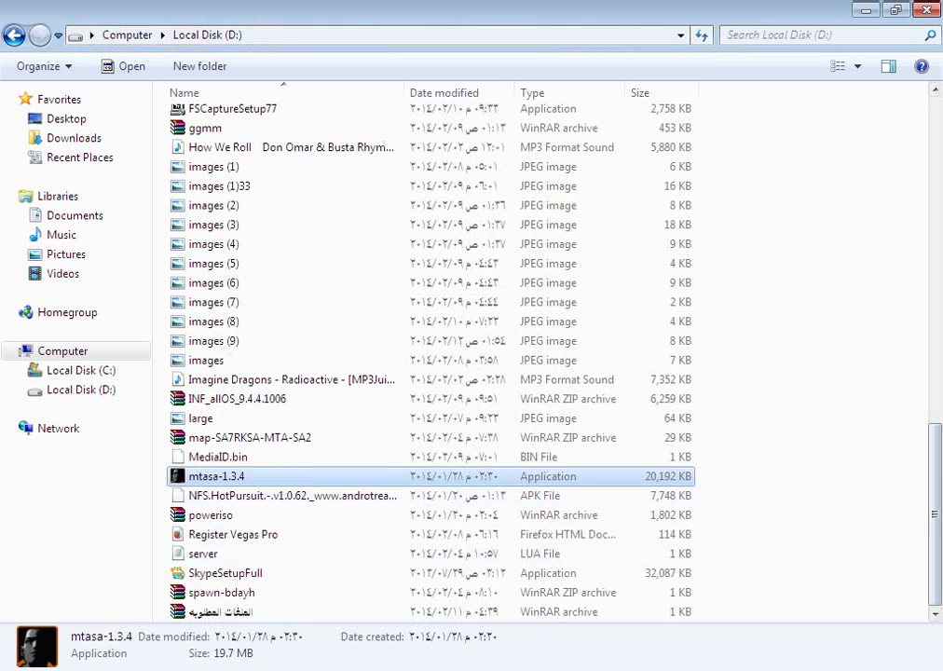
Switch to the Notepad notes, highlight the last line of the instructions, and return to the file listing
{"action": "key", "text": "alt+Tab"}
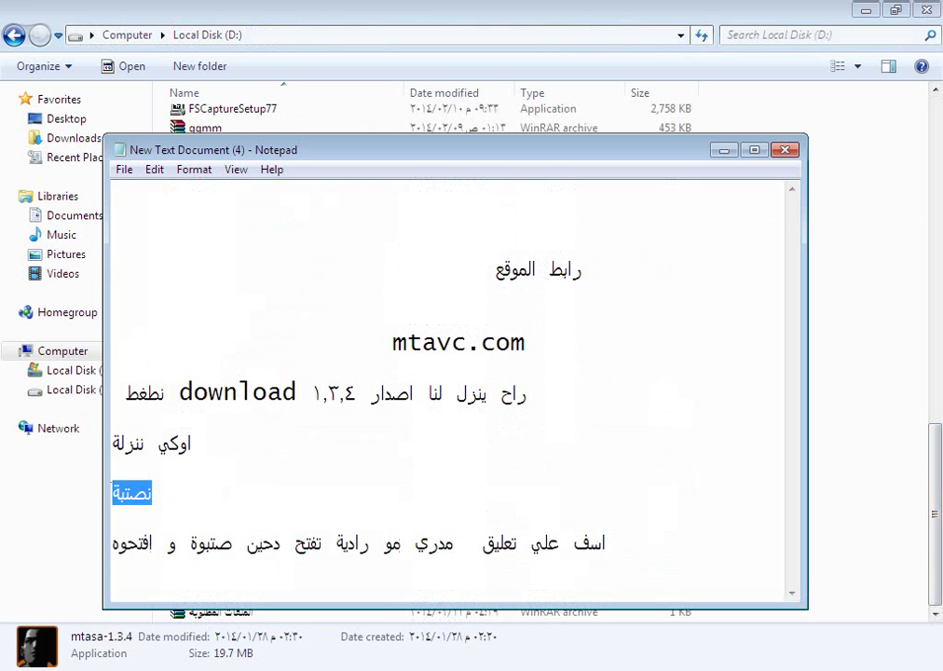
{"action": "left_click", "coordinate": [113, 543]}
{"action": "left_click_drag", "start_coordinate": [113, 543], "coordinate": [606, 543]}
{"action": "left_click_drag", "start_coordinate": [113, 543], "coordinate": [602, 543]}
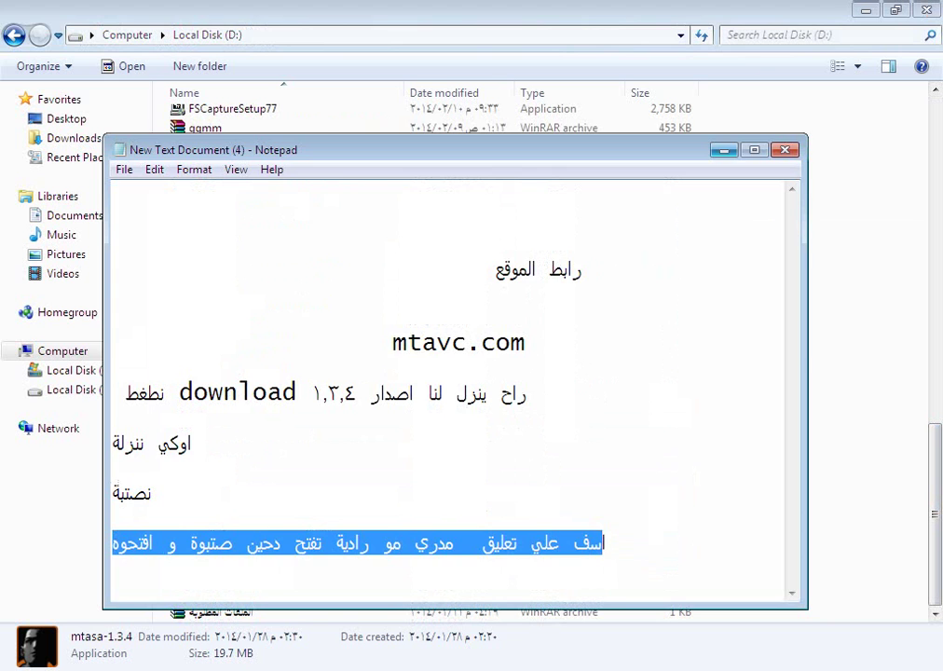
{"action": "key", "text": "alt+Tab"}
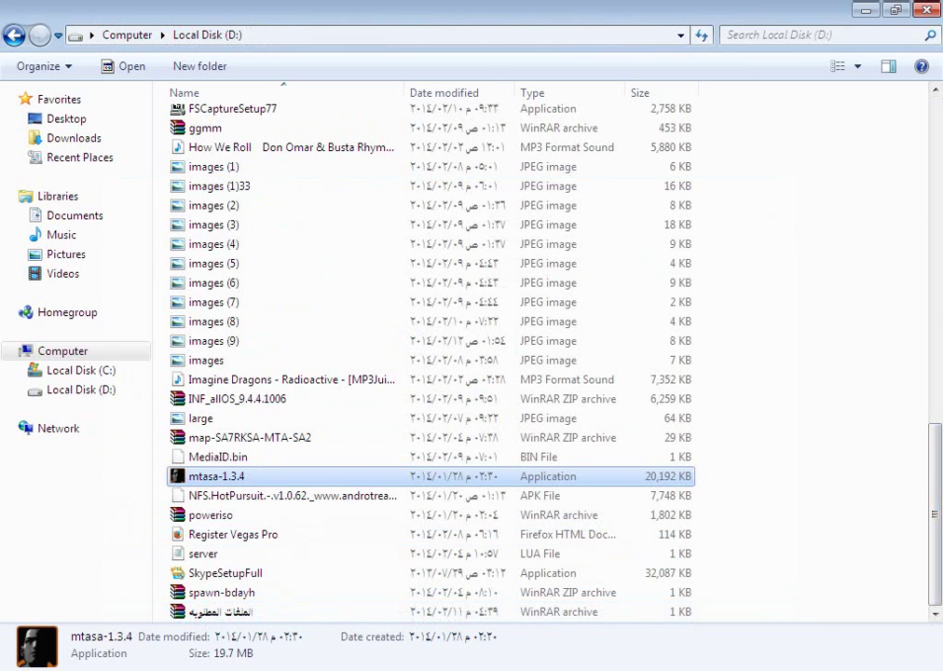
Minimise the file window and open the settings in MTA: San Andreas
{"action": "left_click", "coordinate": [866, 9]}
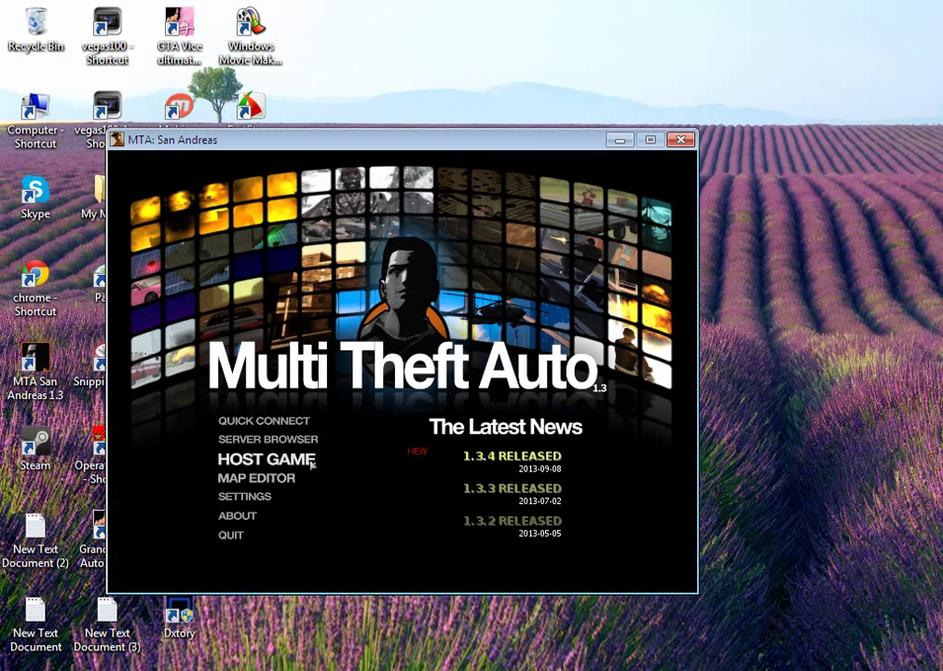
{"action": "left_click", "coordinate": [292, 501]}
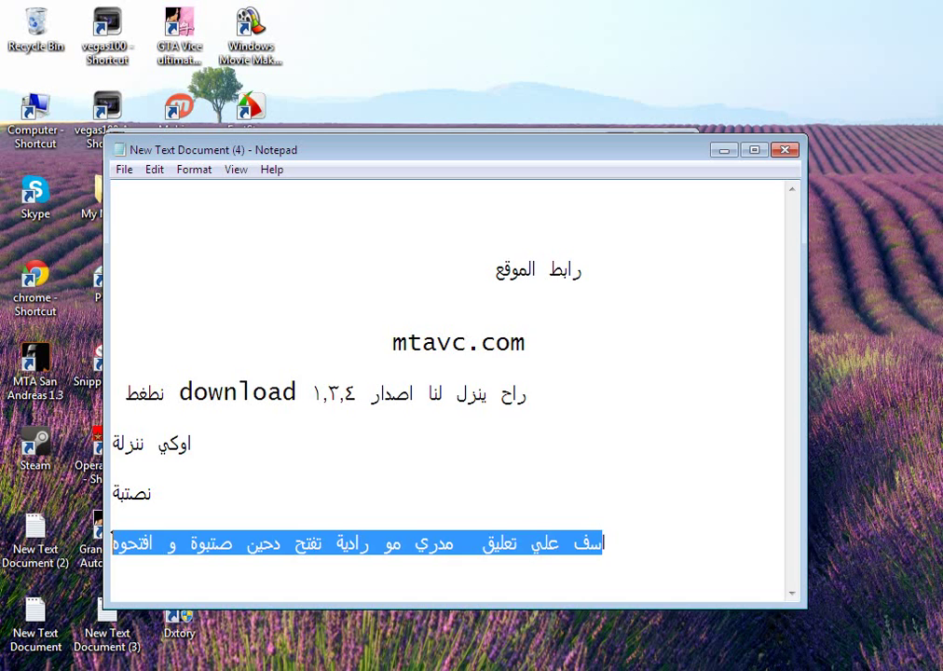
Replace the last line of the Notepad notes with "نروح علي setting", add blank lines below it, and minimise the notes
{"action": "key", "text": "BackSpace"}
{"action": "type", "text": "ن"}
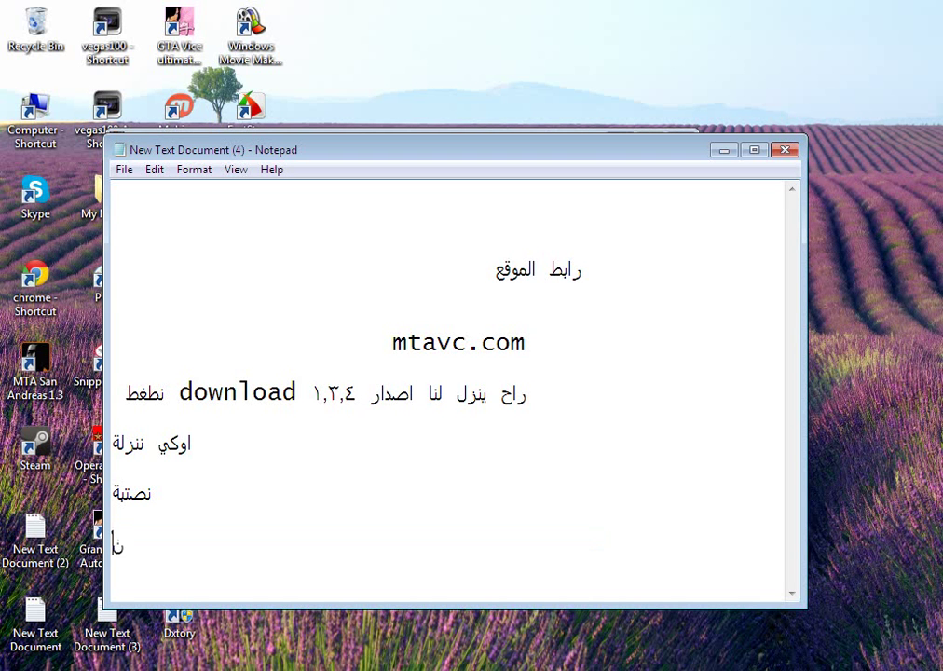
{"action": "type", "text": "روح علي se"}
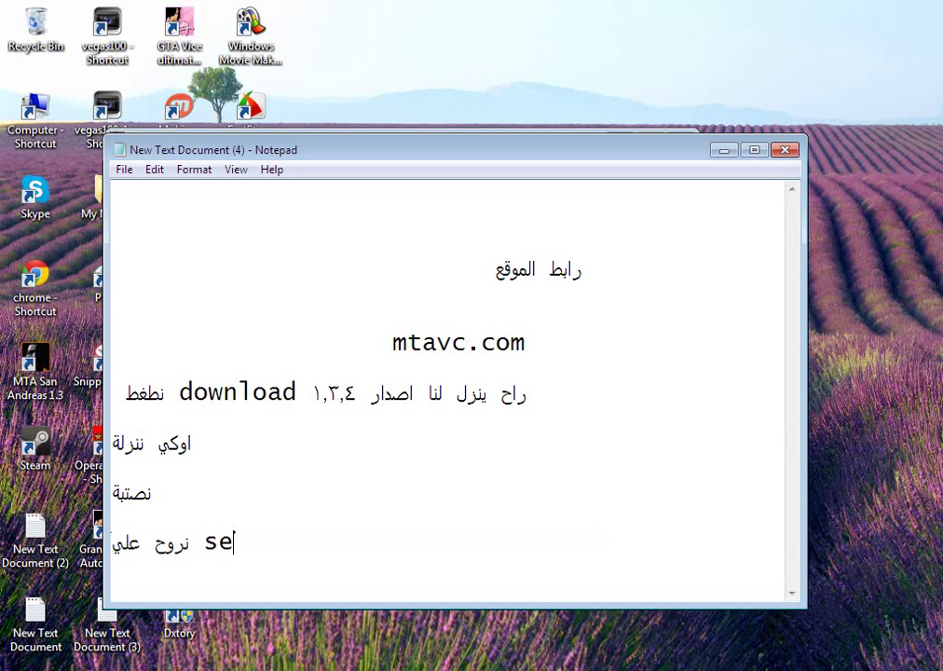
{"action": "type", "text": "tting"}
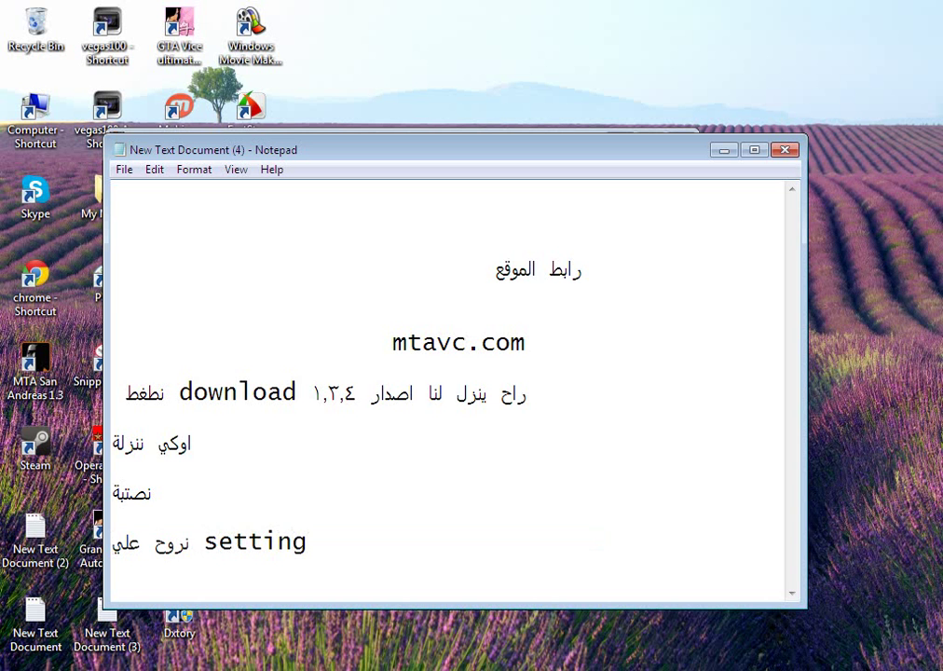
{"action": "key", "text": "Return"}
{"action": "key", "text": "Return"}
{"action": "key", "text": "Return"}
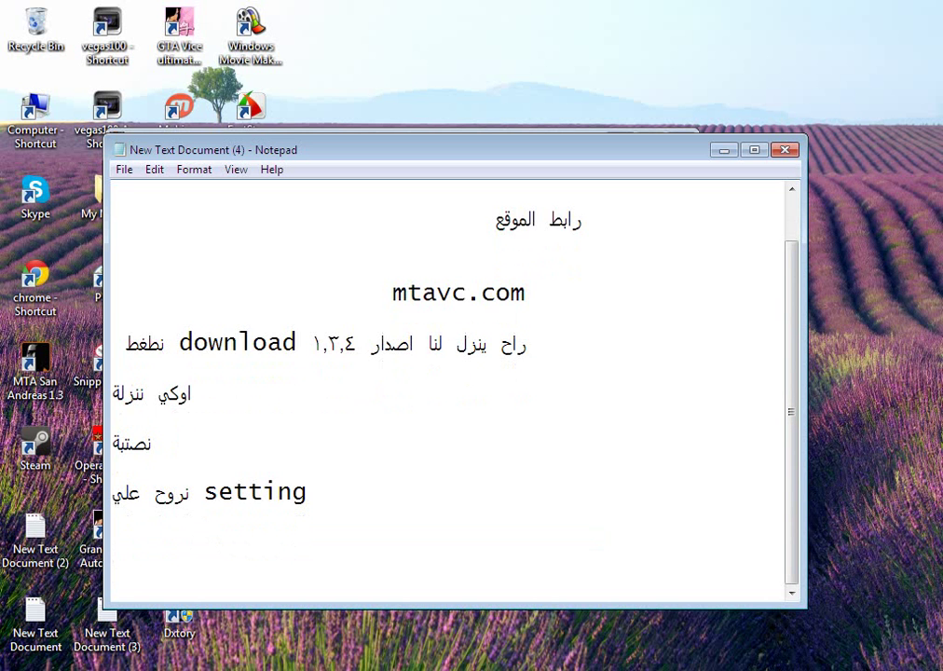
{"action": "left_click", "coordinate": [723, 150]}
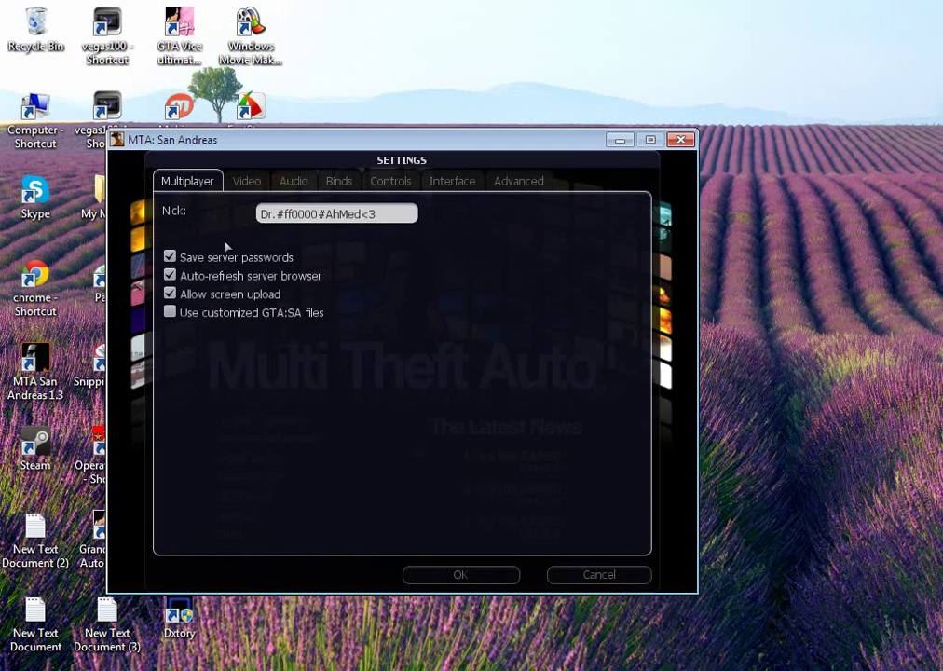
Reopen the MTA: San Andreas settings and check for an update under the advanced options, dismissing the check dialog
{"action": "left_click", "coordinate": [617, 583]}
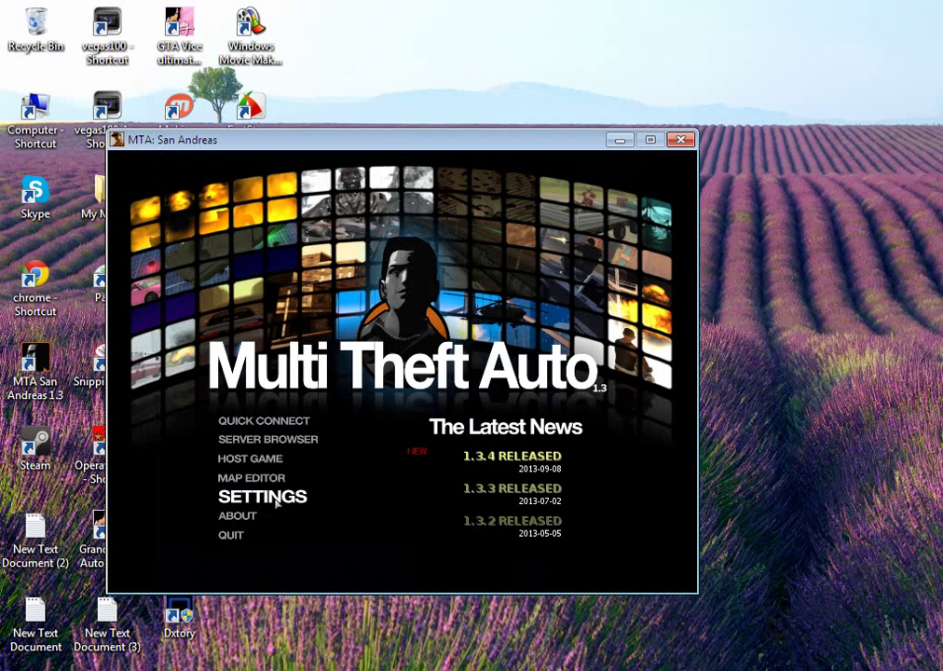
{"action": "left_click", "coordinate": [275, 501]}
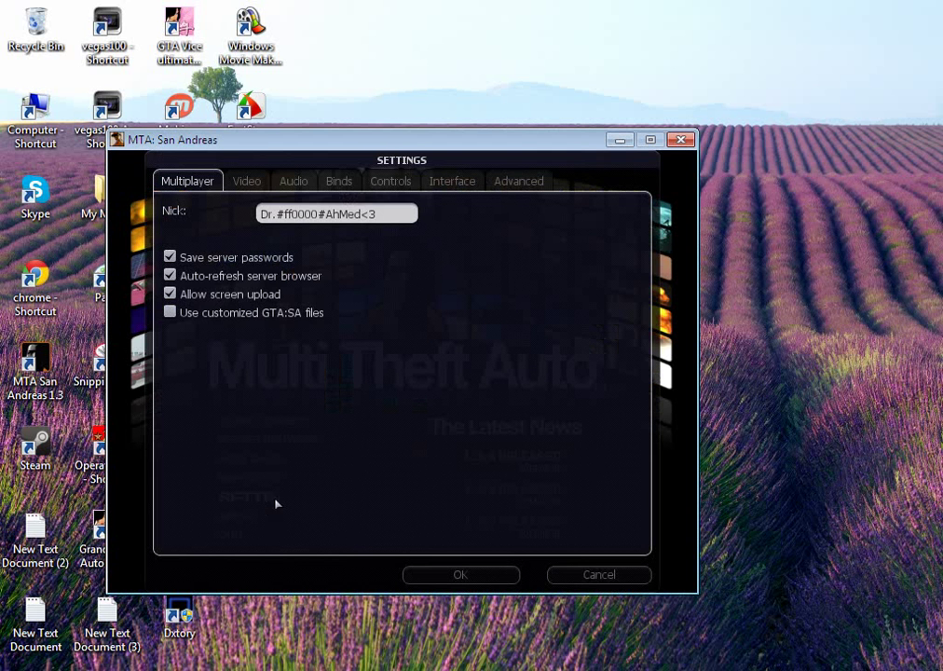
{"action": "left_click", "coordinate": [516, 182]}
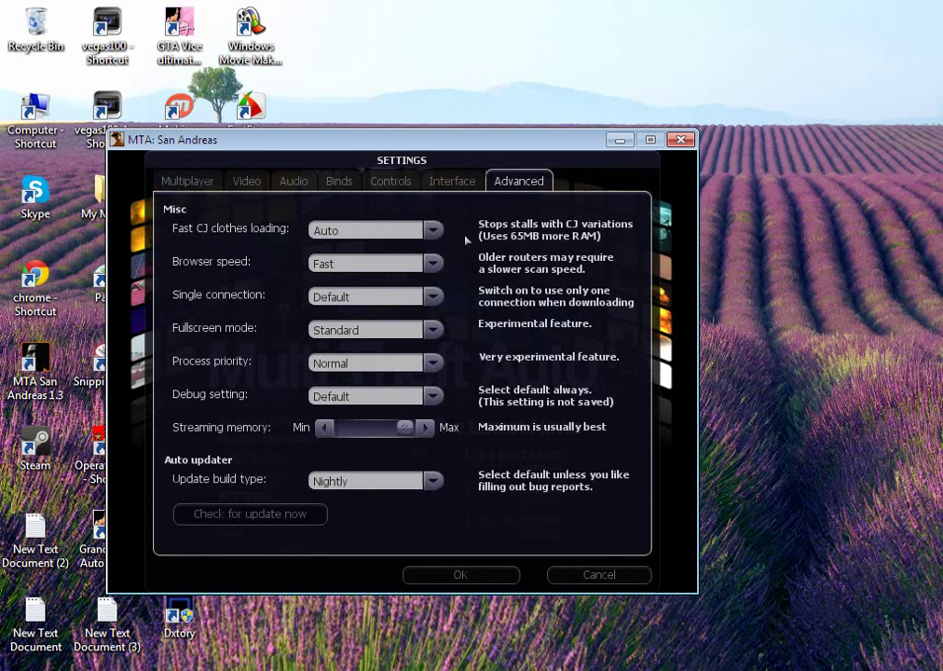
{"action": "left_click", "coordinate": [283, 522]}
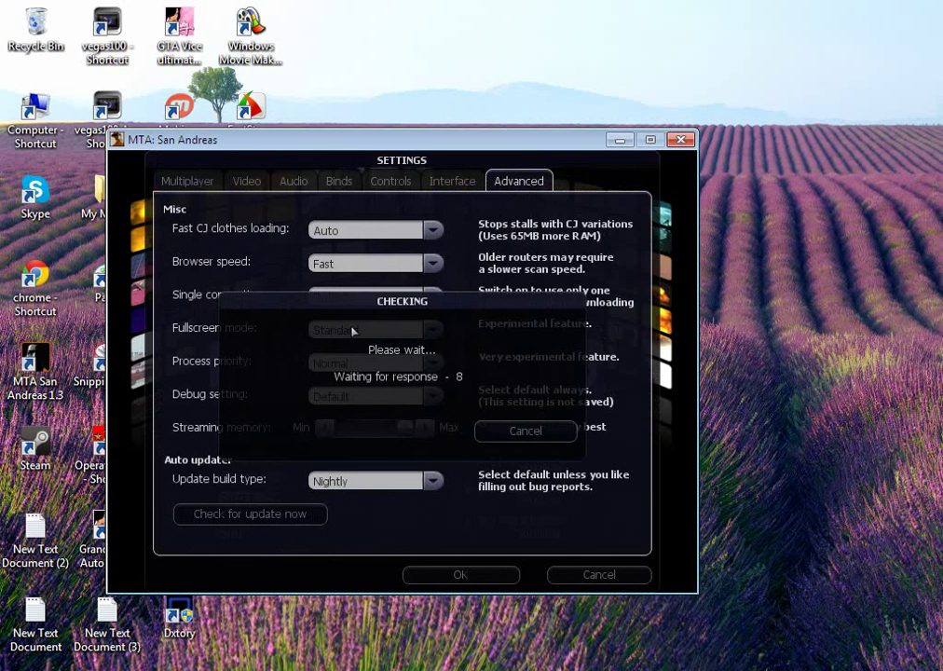
{"action": "left_click", "coordinate": [524, 435]}
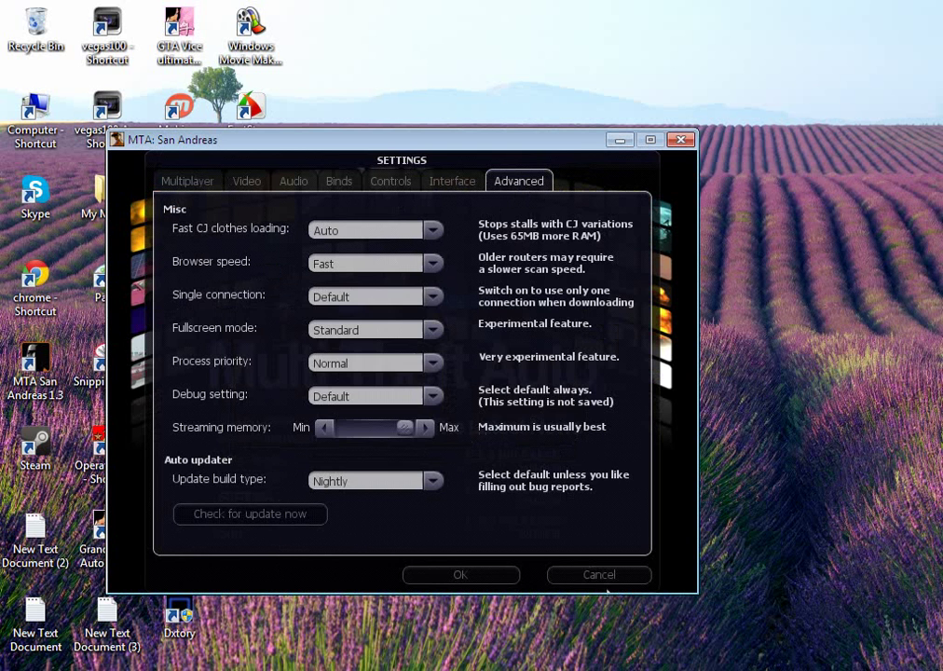
Switch to the Notepad notes and add "قال لا يوجد تحديث لاني مسوي تحدييث" below the setting line
{"action": "key", "text": "alt+Tab"}
{"action": "type", "text": "rh"}
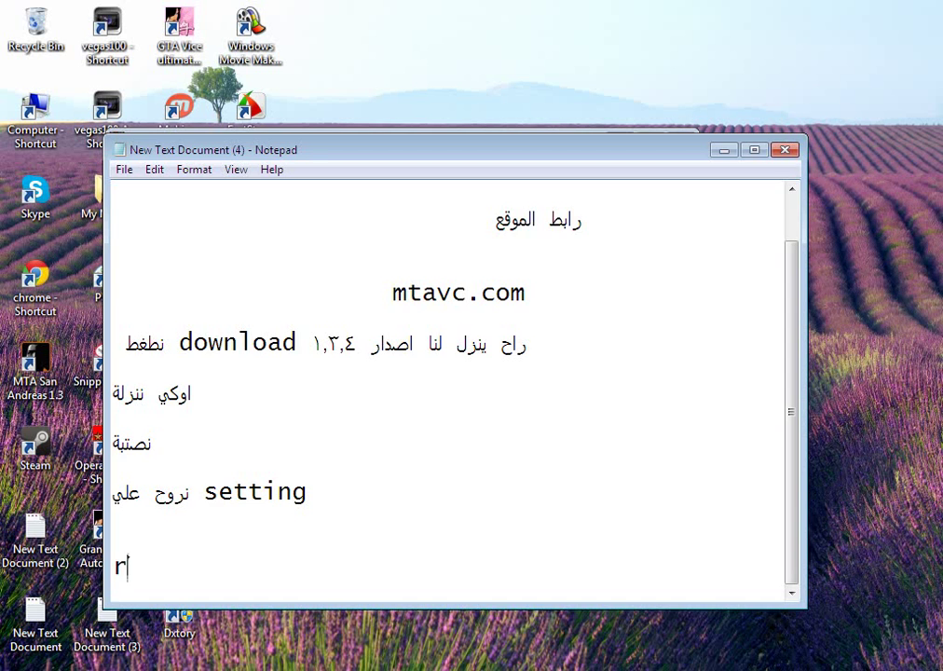
{"action": "key", "text": "BackSpace"}
{"action": "key", "text": "BackSpace"}
{"action": "key", "text": "alt+shift"}
{"action": "type", "text": "قال لا يوجد"}
{"action": "key", "text": "BackSpace"}
{"action": "type", "text": "د تح"}
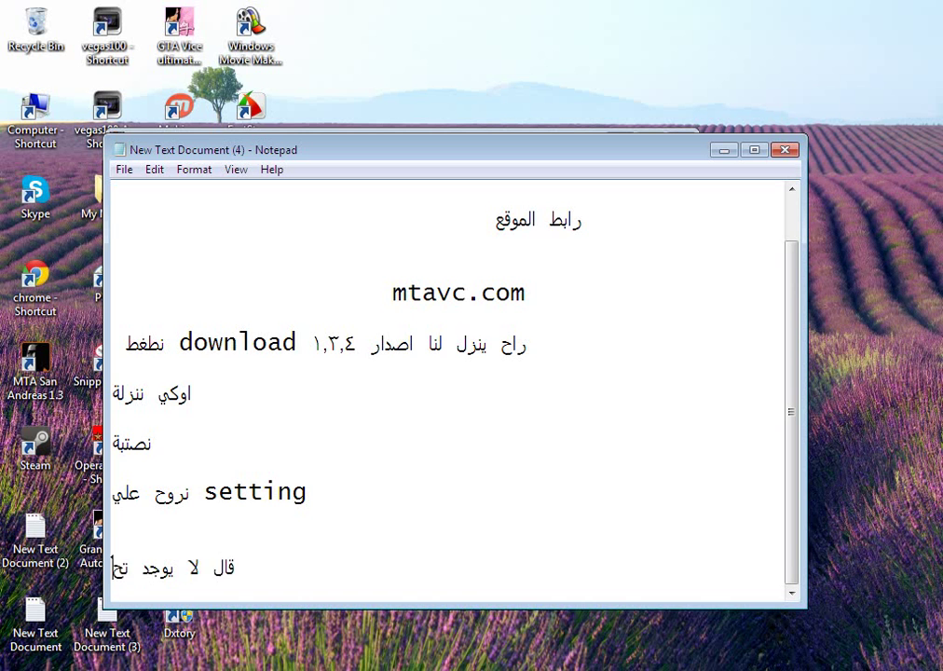
{"action": "type", "text": "ديث لاني مسو"}
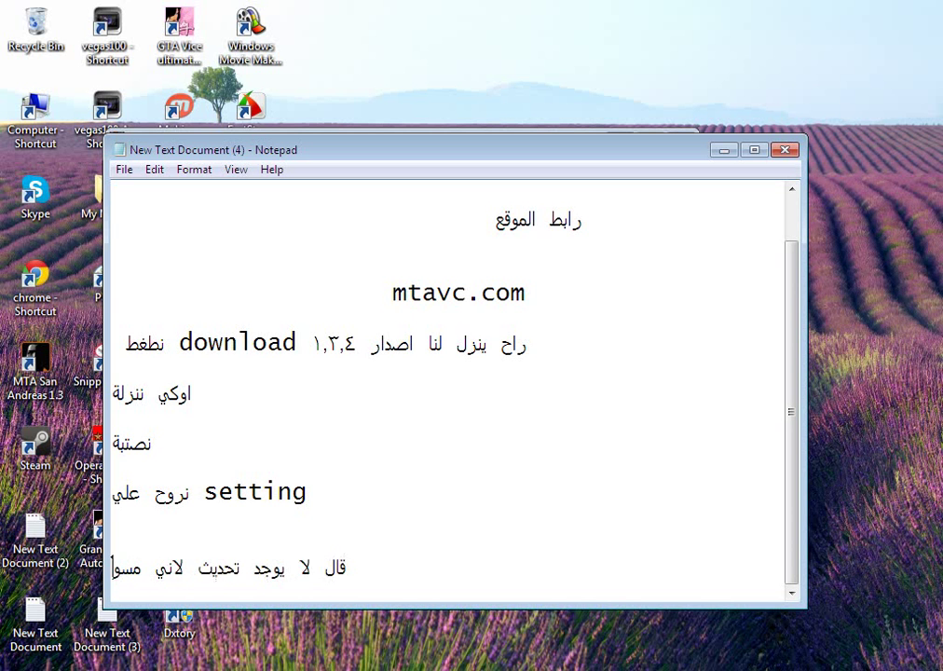
{"action": "type", "text": "ي تحديث"}
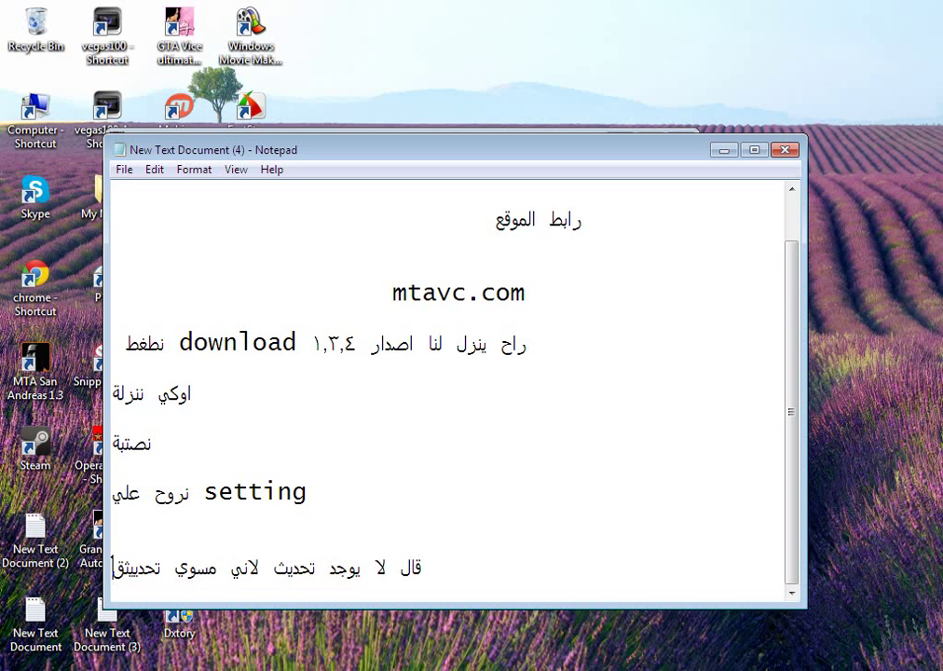
Continue the last line of the notes with "سو هيك وانتظرو تحميل واطغطو اوكي وتفتح"
{"action": "type", "text": " سوي"}
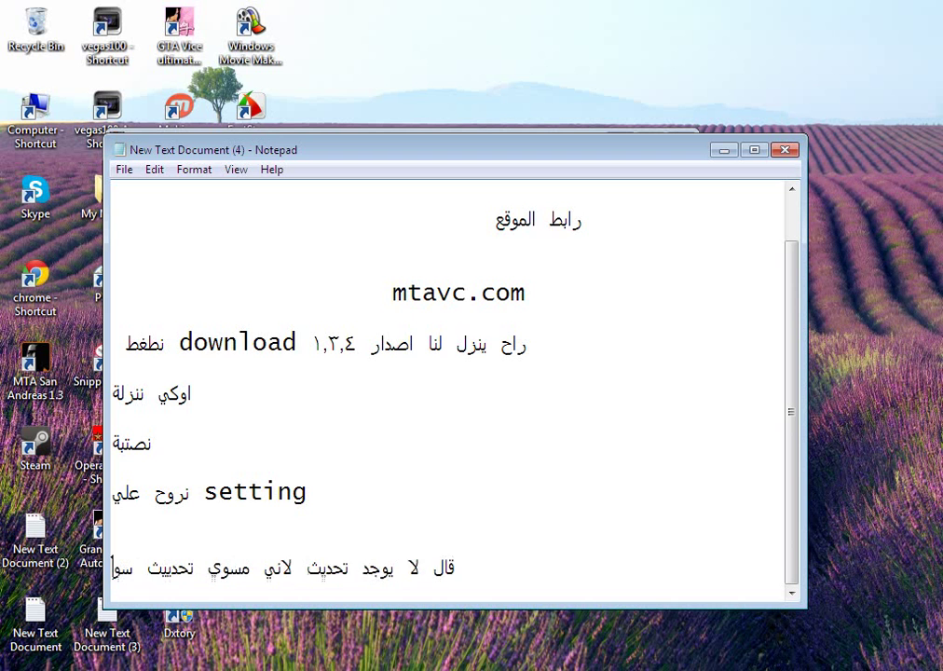
{"action": "key", "text": "BackSpace"}
{"action": "type", "text": "هيك وح"}
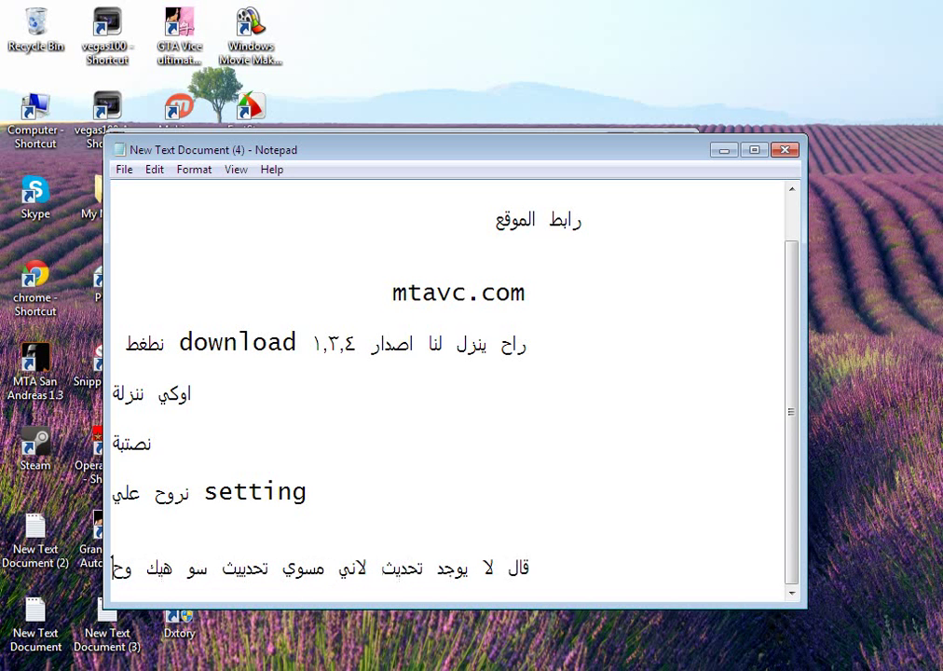
{"action": "key", "text": "BackSpace"}
{"action": "type", "text": "انتظرو تحميل واطغطو اوكي وتفتح"}
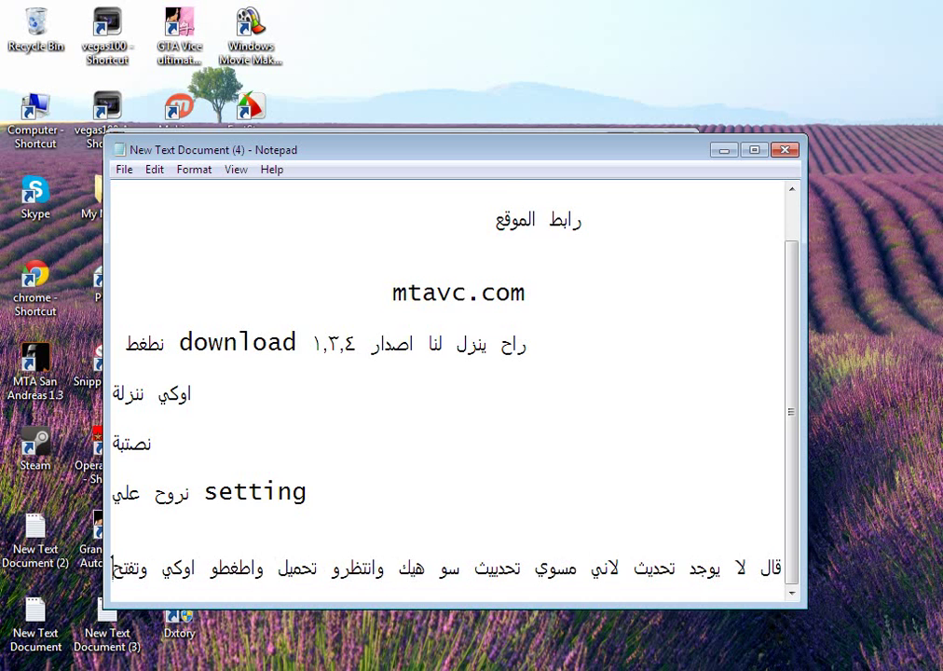
Add the new line "باصدار الجديد" at the end of the notes and minimise Notepad
{"action": "key", "text": "Return"}
{"action": "key", "text": "BackSpace"}
{"action": "key", "text": "Return"}
{"action": "type", "text": "ب"}
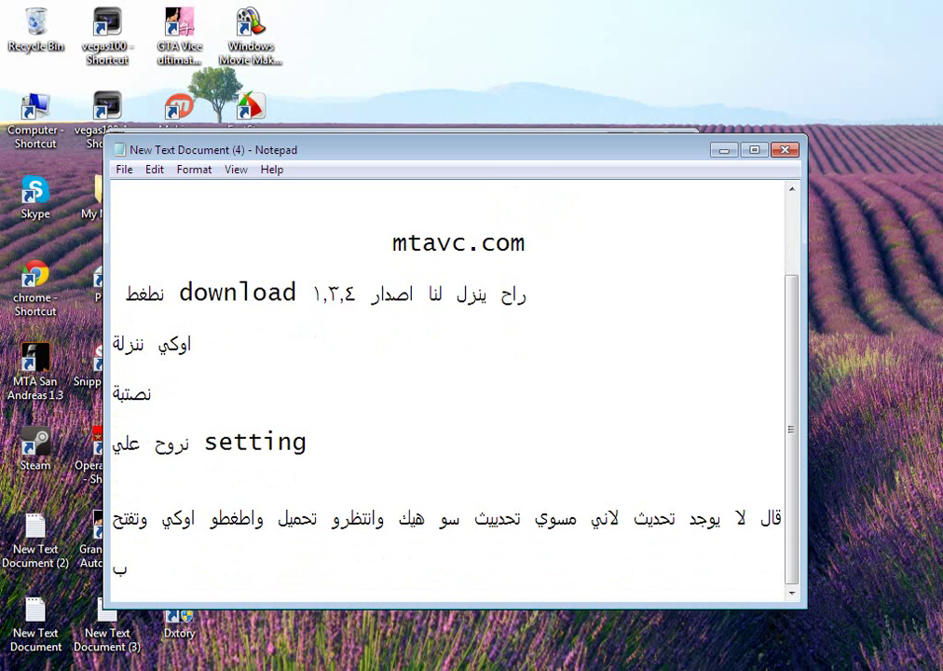
{"action": "type", "text": "اصدار الجديد"}
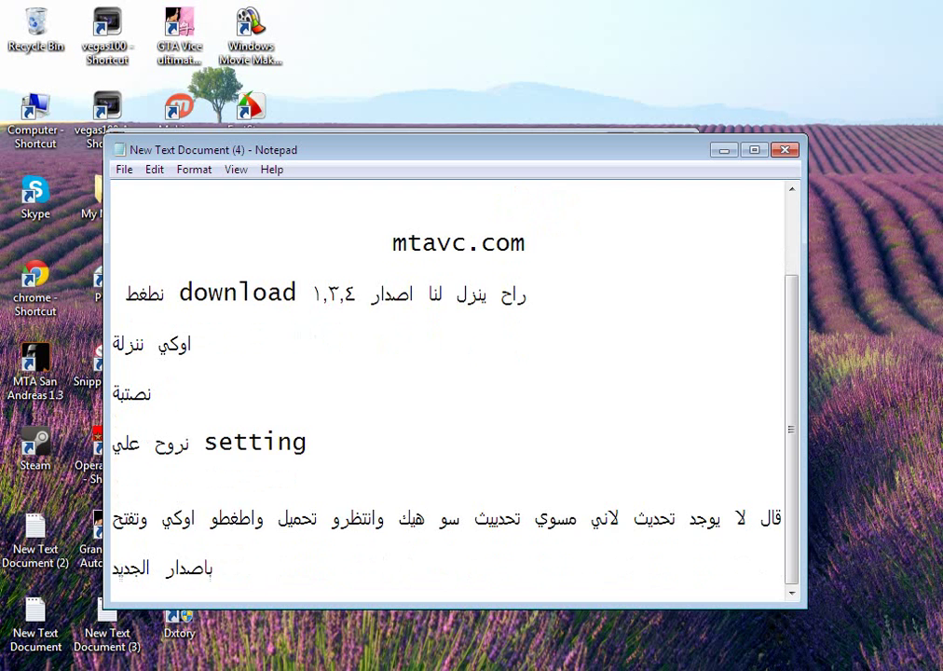
{"action": "left_click", "coordinate": [724, 150]}
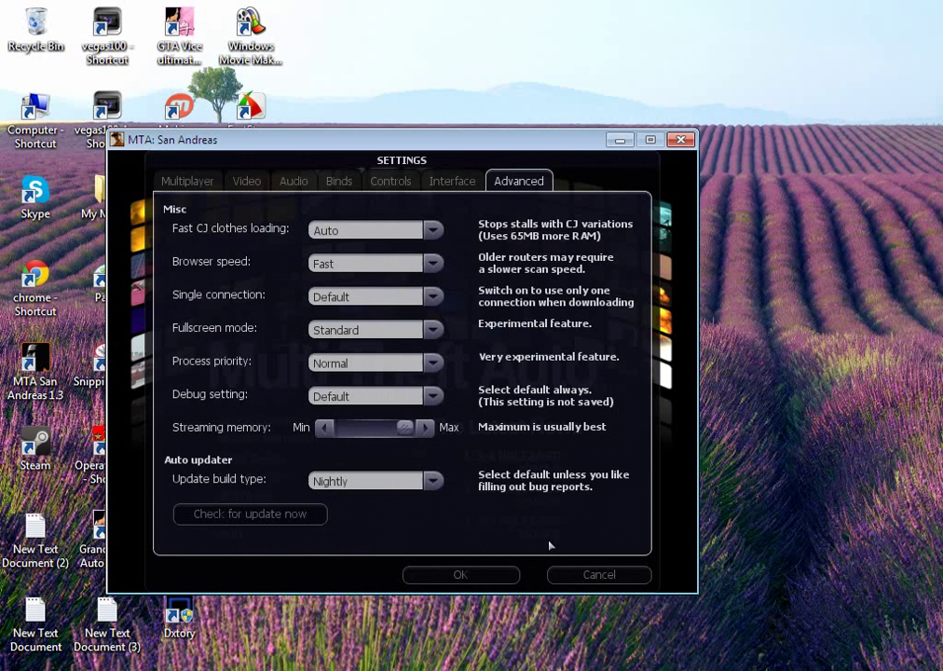
Close the MTA: San Andreas settings without saving and minimise the game window
{"action": "left_click", "coordinate": [618, 572]}
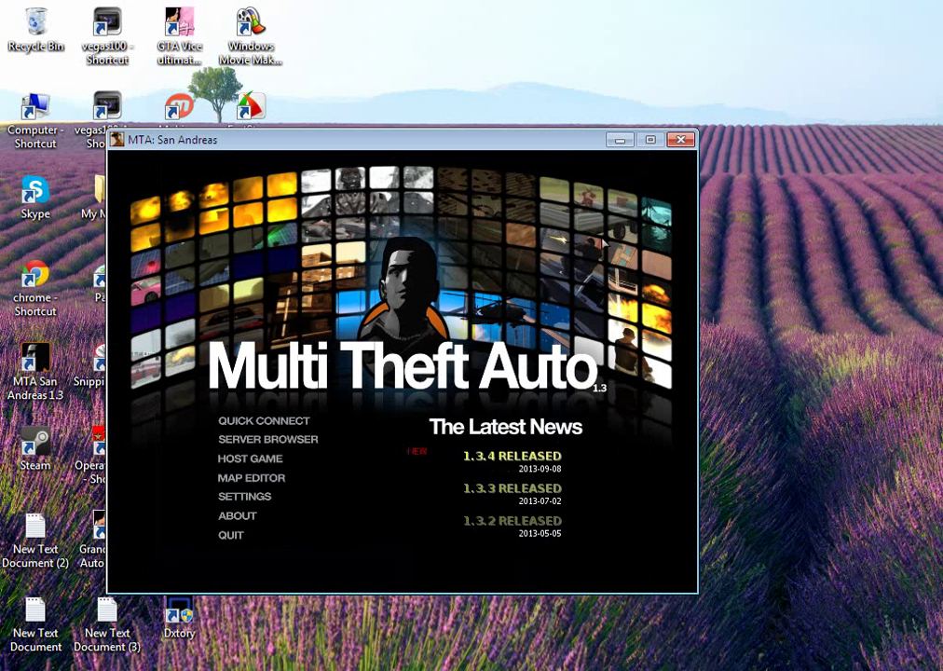
{"action": "left_click", "coordinate": [621, 140]}
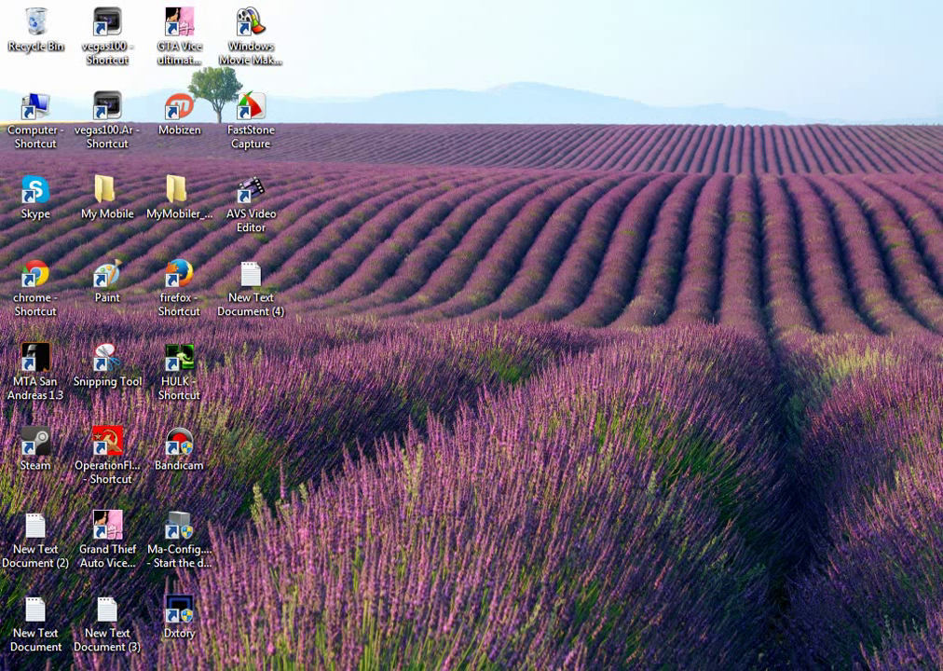
Switch to the Notepad notes and add the lines "باصدار الجديد" and "شوفو" at the end
{"action": "key", "text": "alt+Tab"}
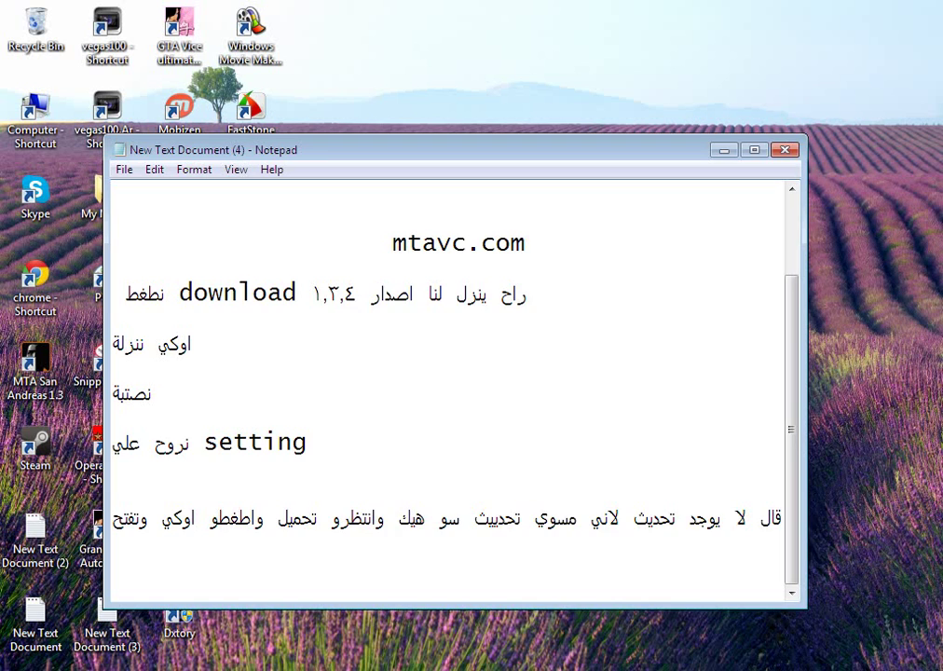
{"action": "key", "text": "Return"}
{"action": "key", "text": "Return"}
{"action": "type", "text": "باصدار الجديد"}
{"action": "key", "text": "Return"}
{"action": "key", "text": "Return"}
{"action": "type", "text": "شوفو"}
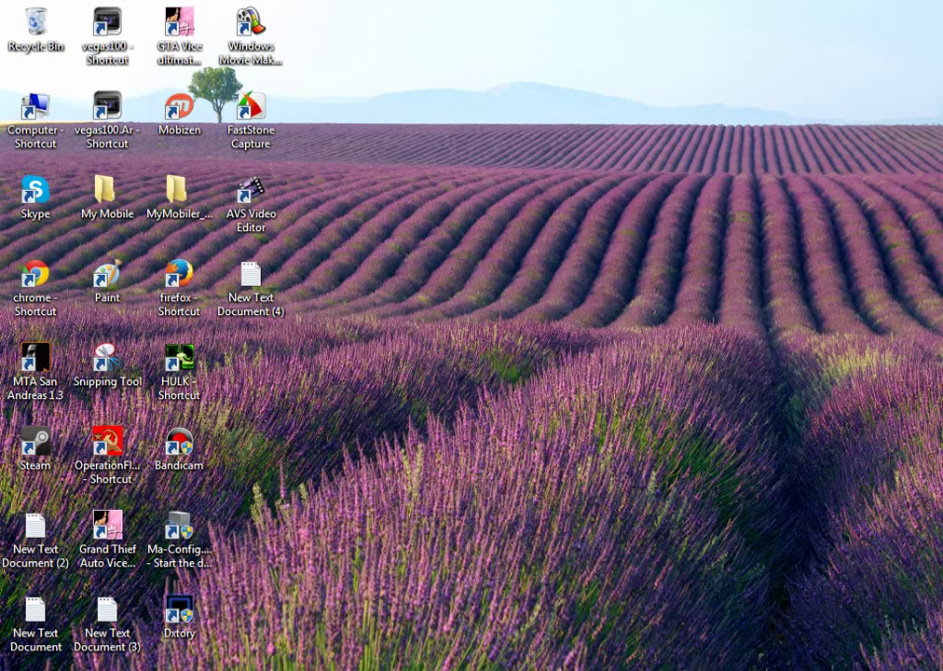
Close the running MTA Server console and relaunch MTA Server from the server folder in D:\Grand Online
{"action": "key", "text": "alt+Tab"}
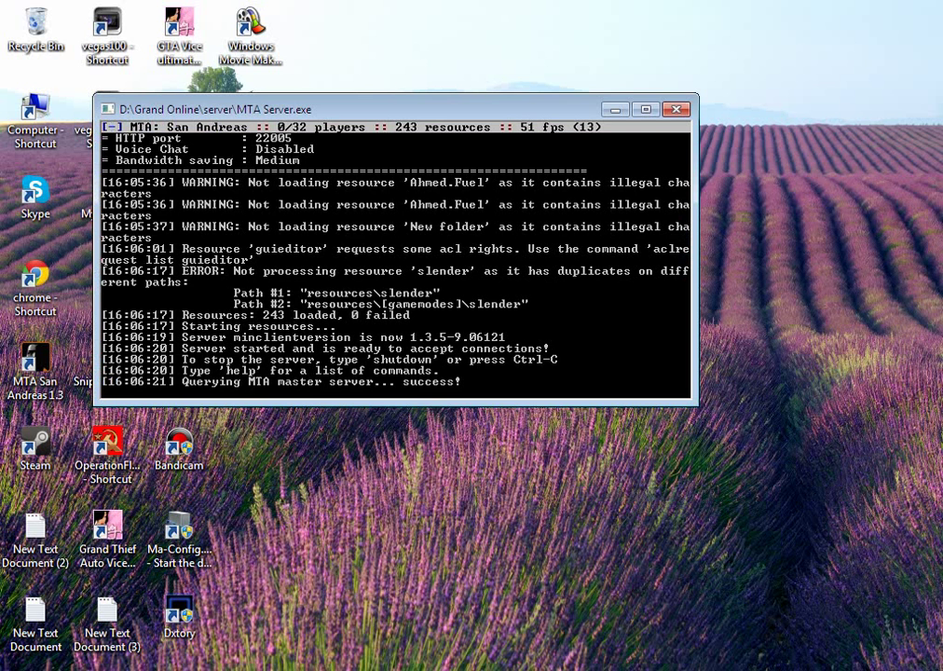
{"action": "left_click", "coordinate": [675, 109]}
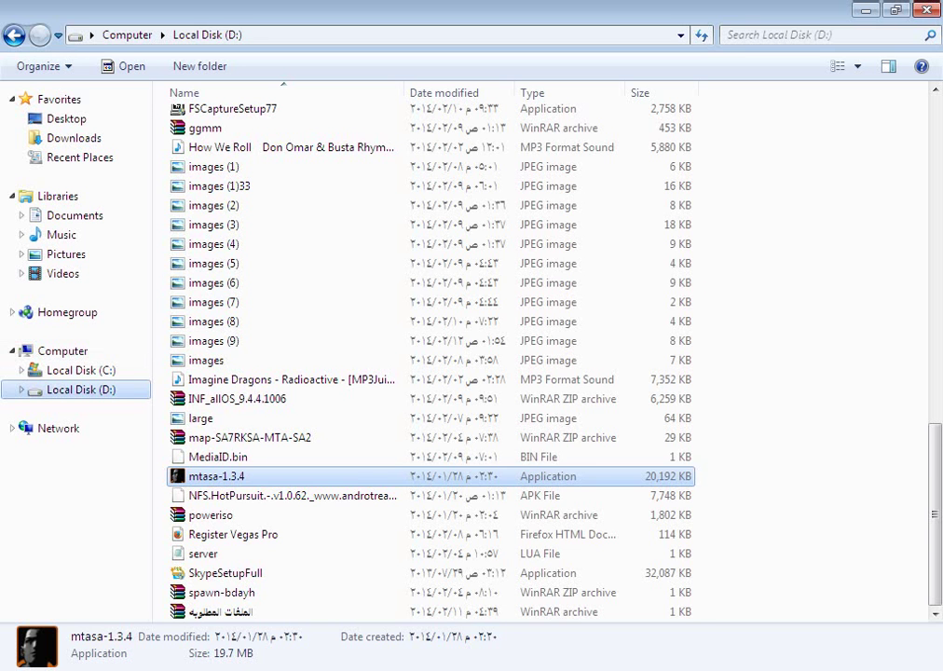
{"action": "scroll", "coordinate": [235, 456], "scroll_direction": "up", "scroll_amount": 2}
{"action": "scroll", "coordinate": [428, 354], "scroll_direction": "up", "scroll_amount": 8}
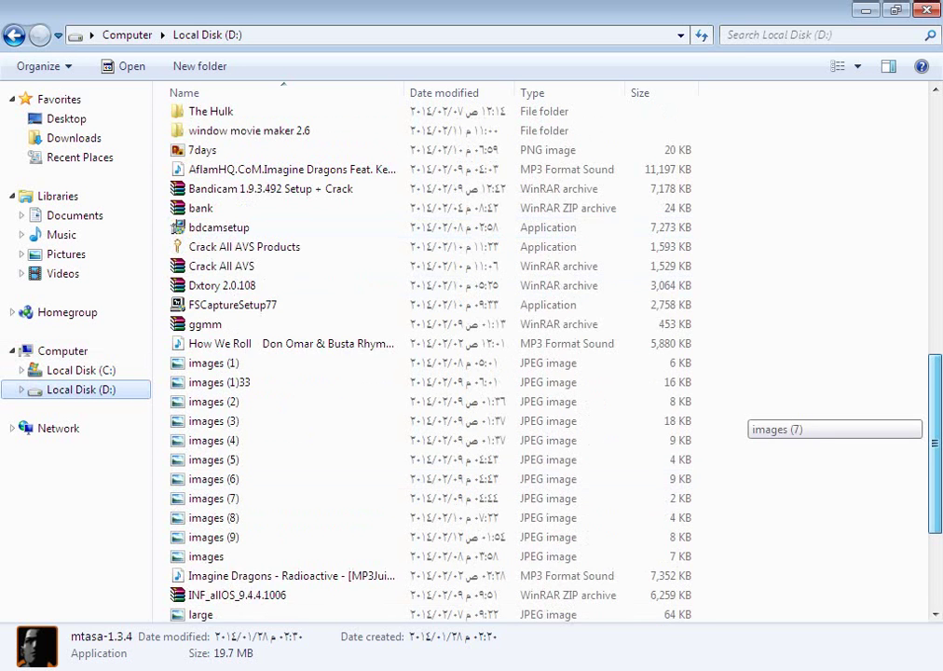
{"action": "left_click", "coordinate": [241, 237]}
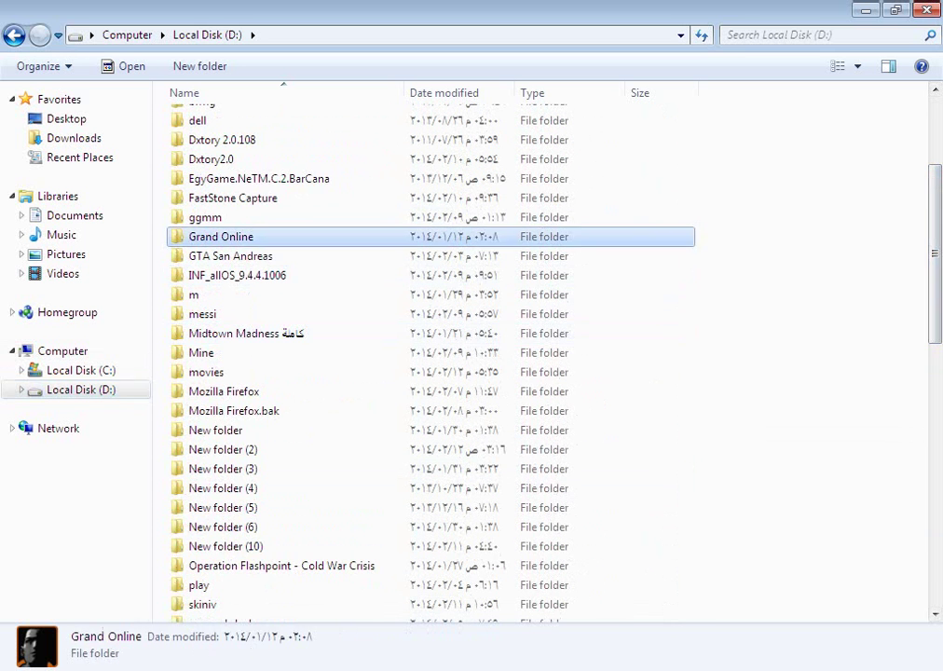
{"action": "double_click", "coordinate": [233, 237]}
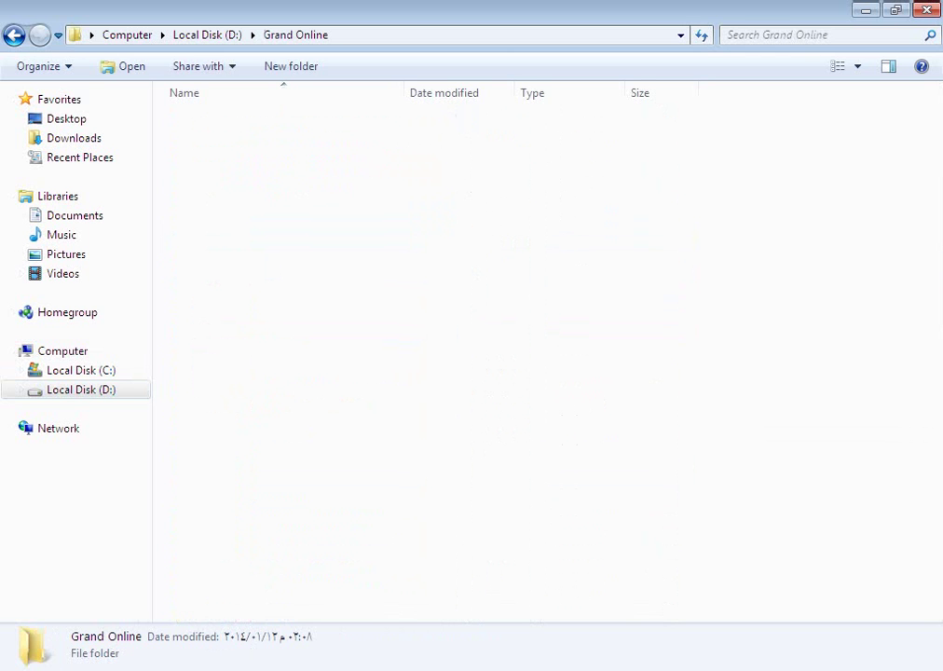
{"action": "left_click", "coordinate": [220, 197]}
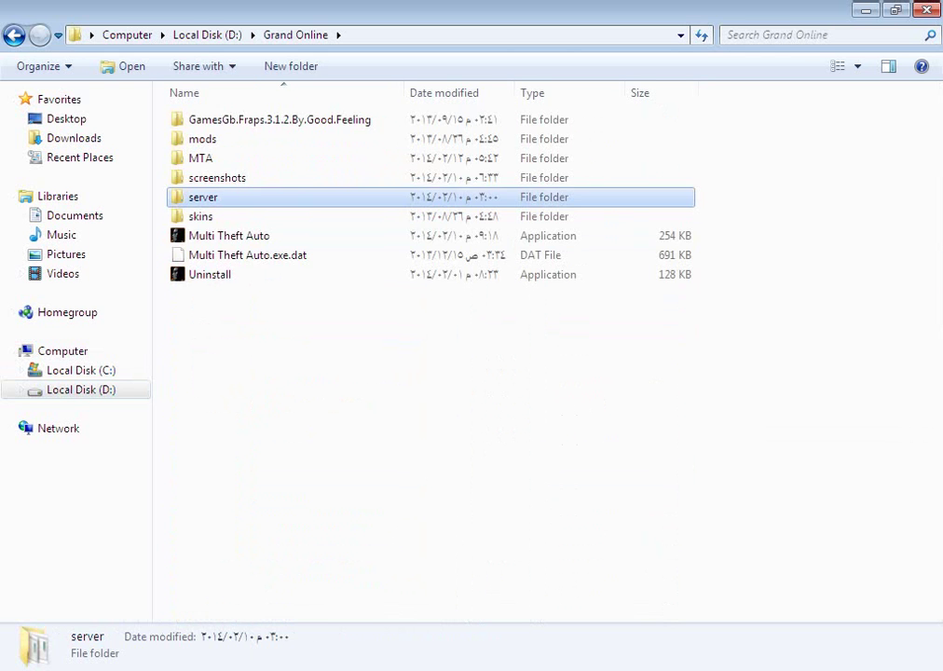
{"action": "double_click", "coordinate": [203, 197]}
{"action": "left_click", "coordinate": [218, 197]}
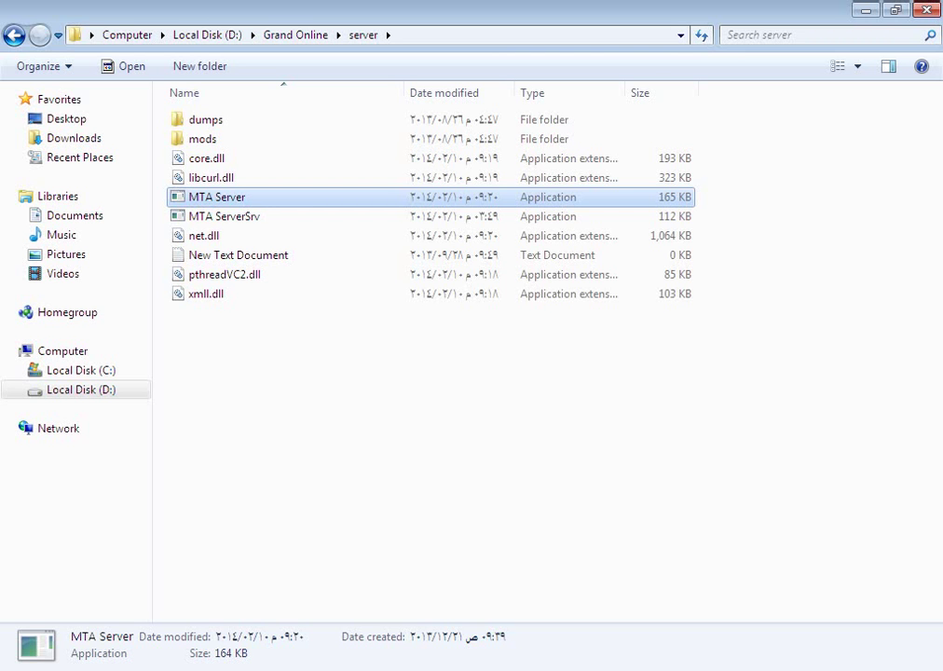
{"action": "key", "text": "Return"}
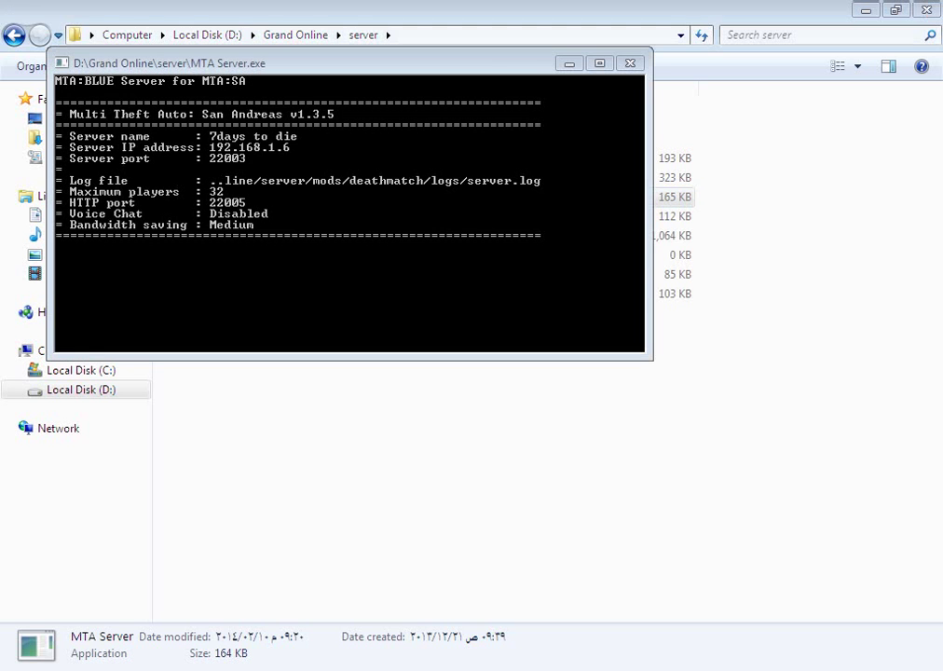
Mark the "Multi Theft Auto: San Andreas v1.3.5" title line in the server console, then clear the selection
{"action": "right_click", "coordinate": [65, 63]}
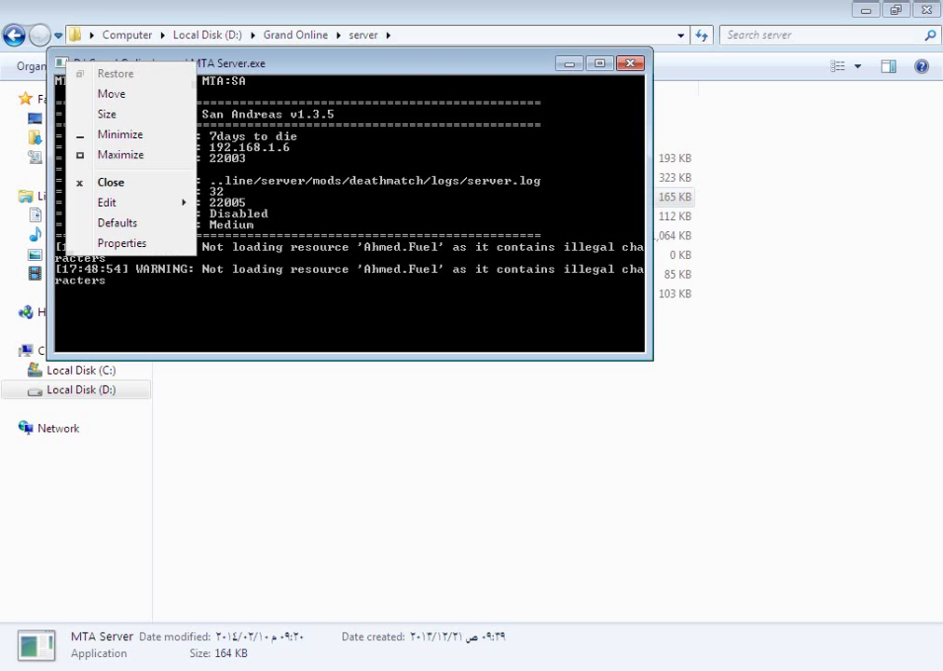
{"action": "mouse_move", "coordinate": [121, 202]}
{"action": "key", "text": "Down"}
{"action": "key", "text": "Down"}
{"action": "key", "text": "Down"}
{"action": "key", "text": "Up"}
{"action": "key", "text": "Up"}
{"action": "key", "text": "Return"}
{"action": "left_click_drag", "start_coordinate": [345, 114], "coordinate": [103, 114]}
{"action": "key", "text": "shift+Left"}
{"action": "key", "text": "shift+Left"}
{"action": "key", "text": "shift+Left"}
{"action": "key", "text": "shift+Left"}
{"action": "key", "text": "shift+Left"}
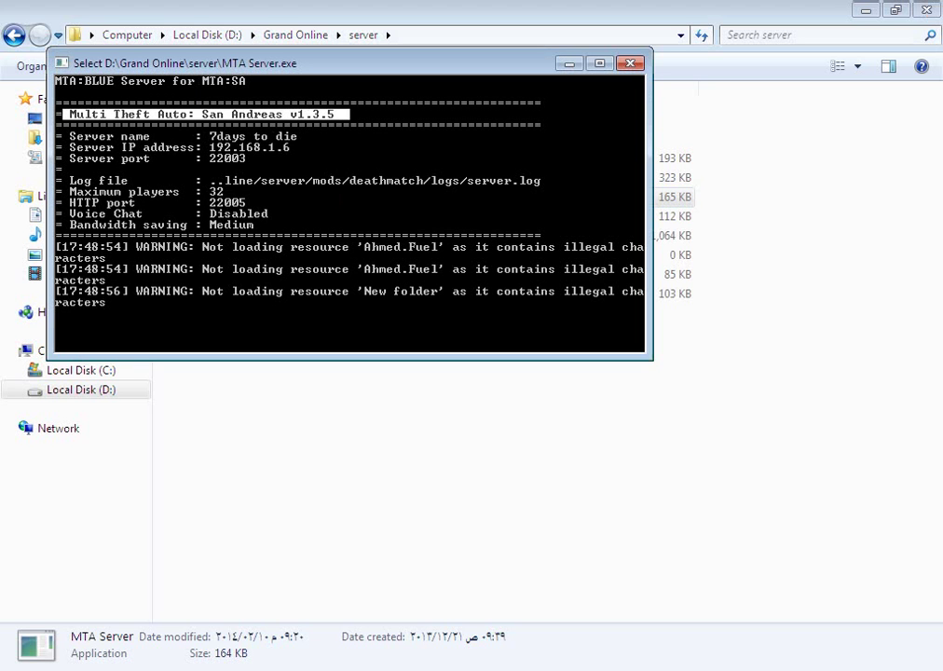
{"action": "left_click", "coordinate": [375, 114]}
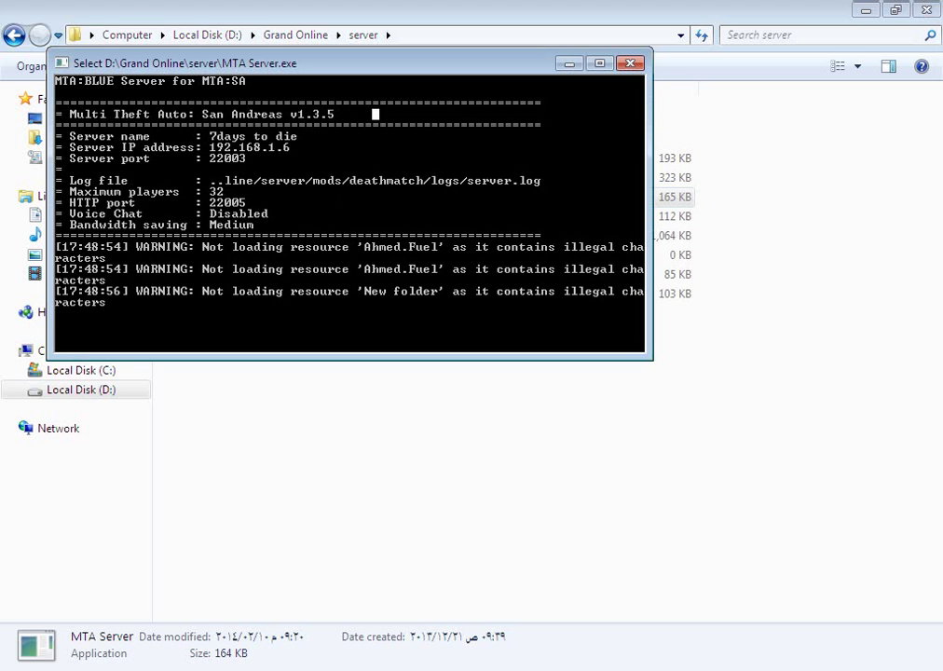
Select the console title text "Multi Theft Auto: San Andreas v1.3.5" together with the divider beneath it
{"action": "left_click_drag", "start_coordinate": [331, 114], "coordinate": [170, 124]}
{"action": "key", "text": "shift+Left"}
{"action": "key", "text": "shift+Left"}
{"action": "key", "text": "shift+Left"}
{"action": "key", "text": "shift+Left"}
{"action": "key", "text": "shift+Left"}
{"action": "key", "text": "shift+Left"}
{"action": "key", "text": "shift+Left"}
{"action": "key", "text": "shift+Left"}
{"action": "key", "text": "shift+Left"}
{"action": "key", "text": "shift+Left"}
{"action": "key", "text": "shift+Left"}
{"action": "key", "text": "shift+Left"}
{"action": "key", "text": "shift+Left"}
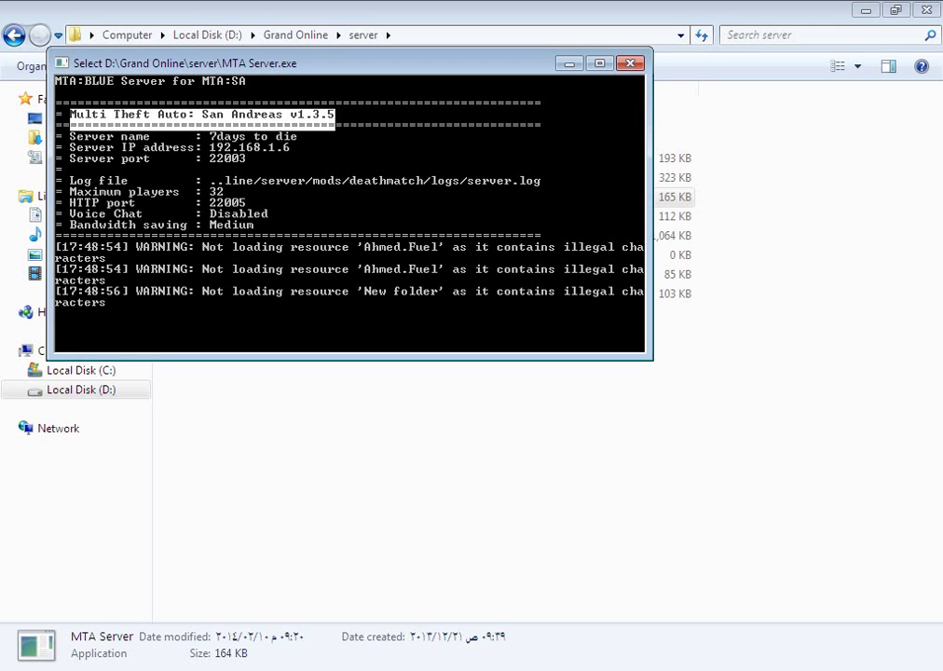
Select only the version text "v1.3.5" in the console title line, and close the server console
{"action": "left_click", "coordinate": [338, 113]}
{"action": "key", "text": "shift+Left"}
{"action": "key", "text": "shift+Left"}
{"action": "key", "text": "shift+Left"}
{"action": "key", "text": "shift+Left"}
{"action": "key", "text": "shift+Left"}
{"action": "key", "text": "shift+Left"}
{"action": "key", "text": "shift+Left"}
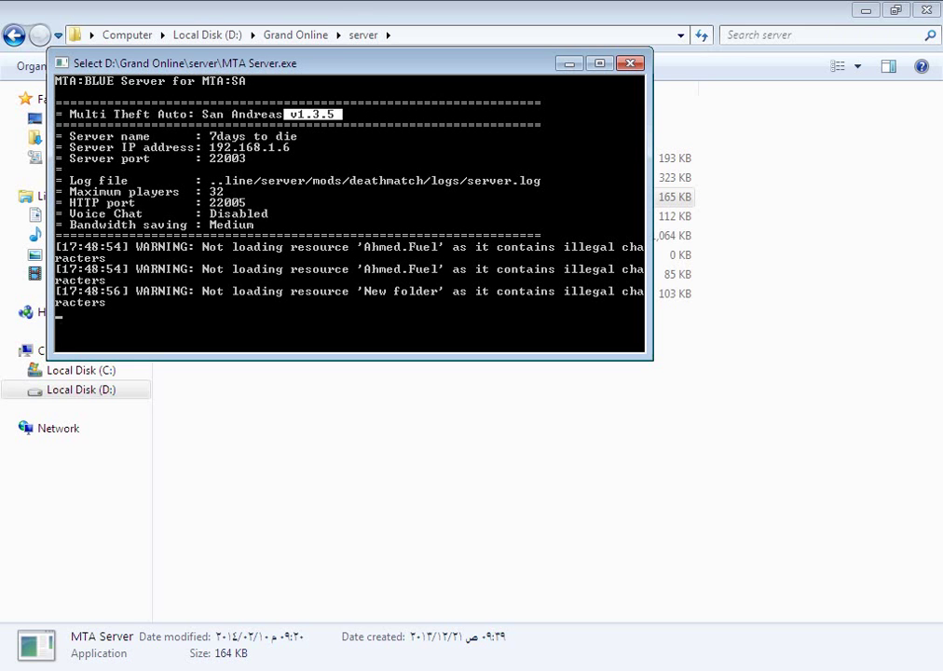
{"action": "left_click", "coordinate": [630, 64]}
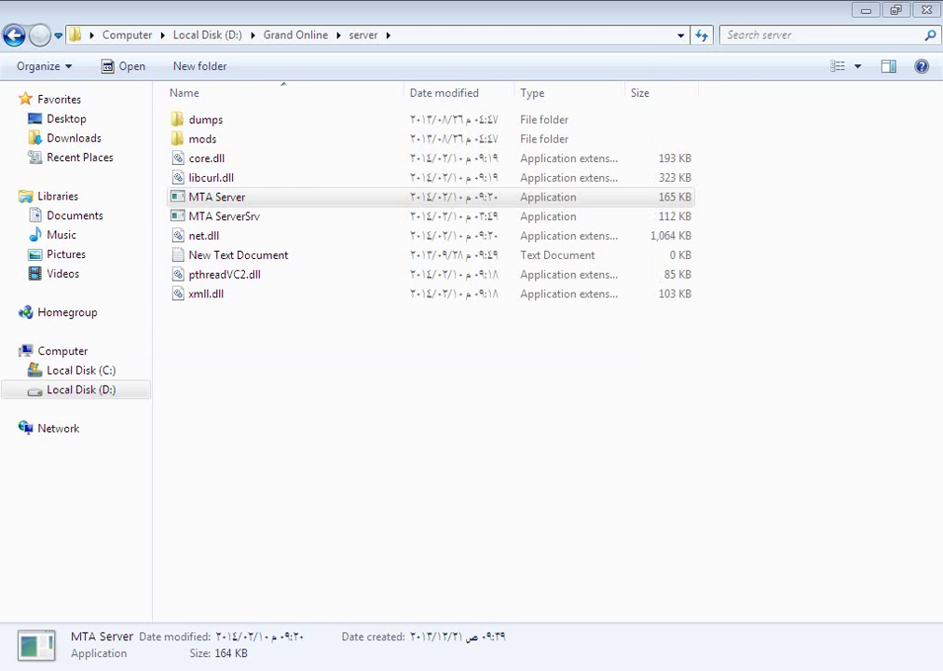
Switch to the Notepad notes and add the closing line "شكراً ادعموني شباب و الي لقاء"
{"action": "key", "text": "alt+Tab"}
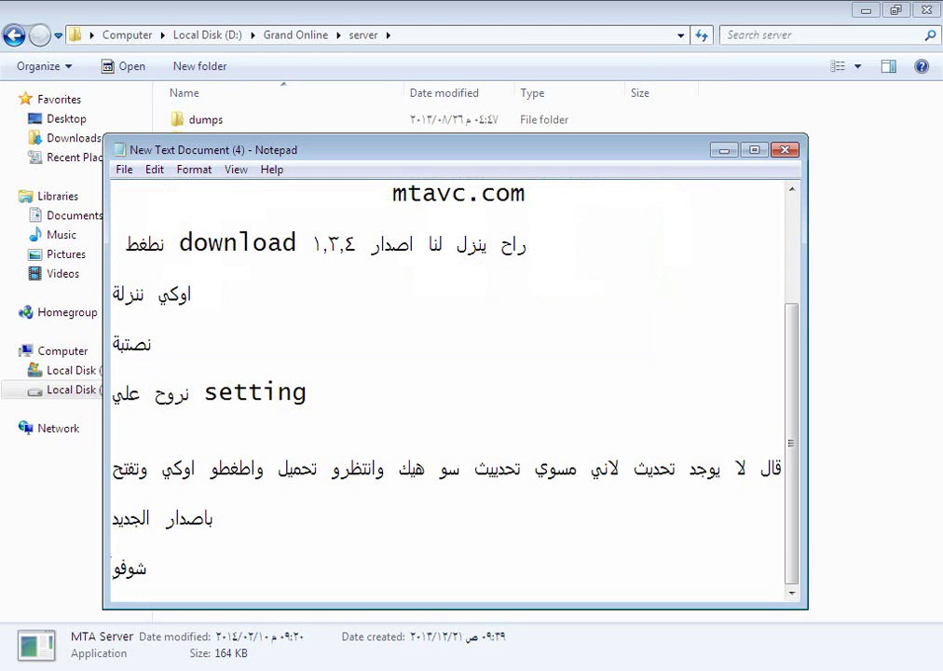
{"action": "key", "text": "Return"}
{"action": "type", "text": "شكراً"}
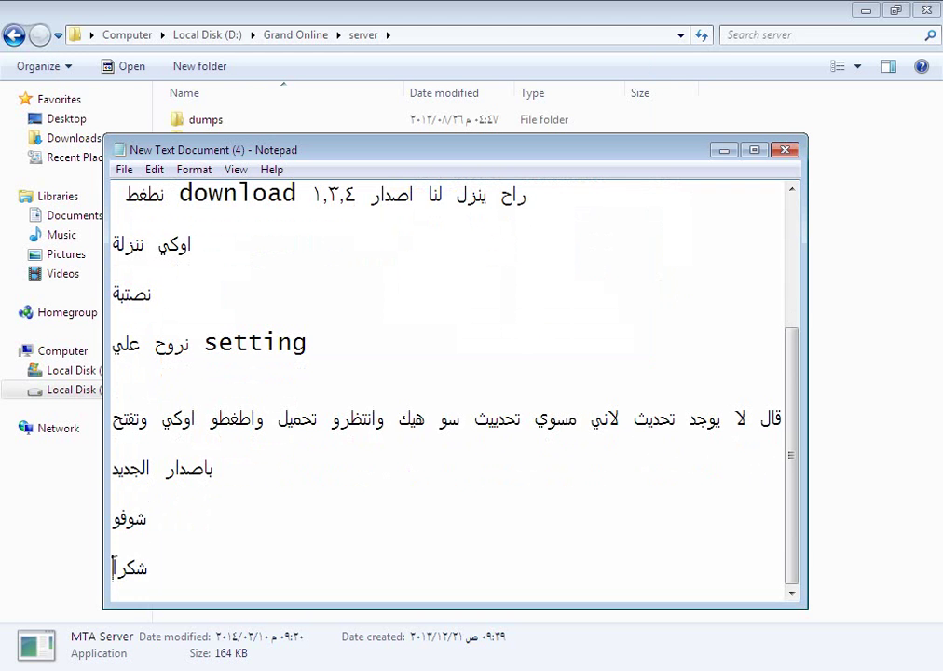
{"action": "type", "text": " ادعموني"}
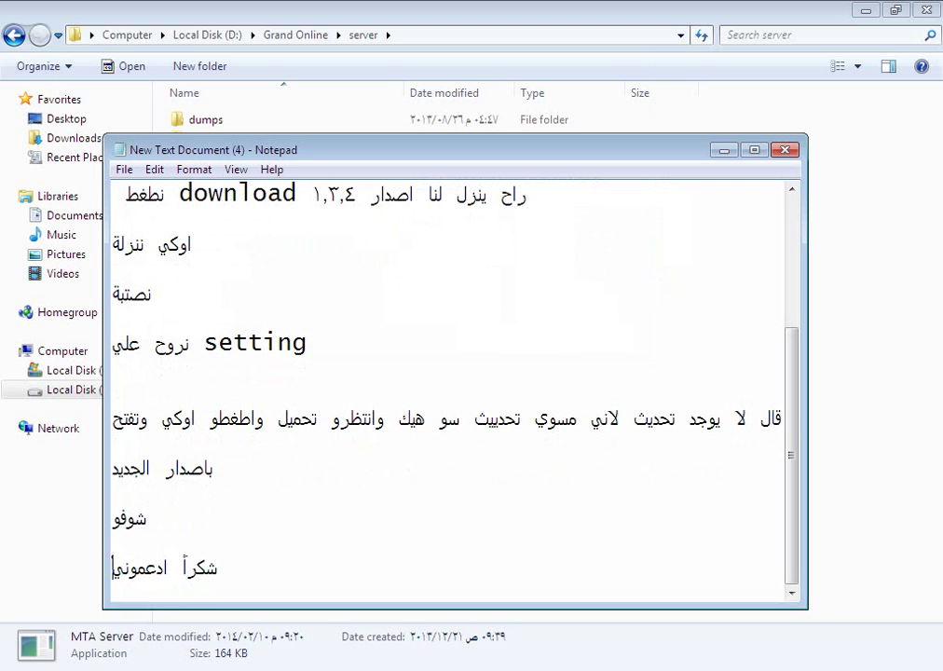
{"action": "type", "text": " شباب و الي"}
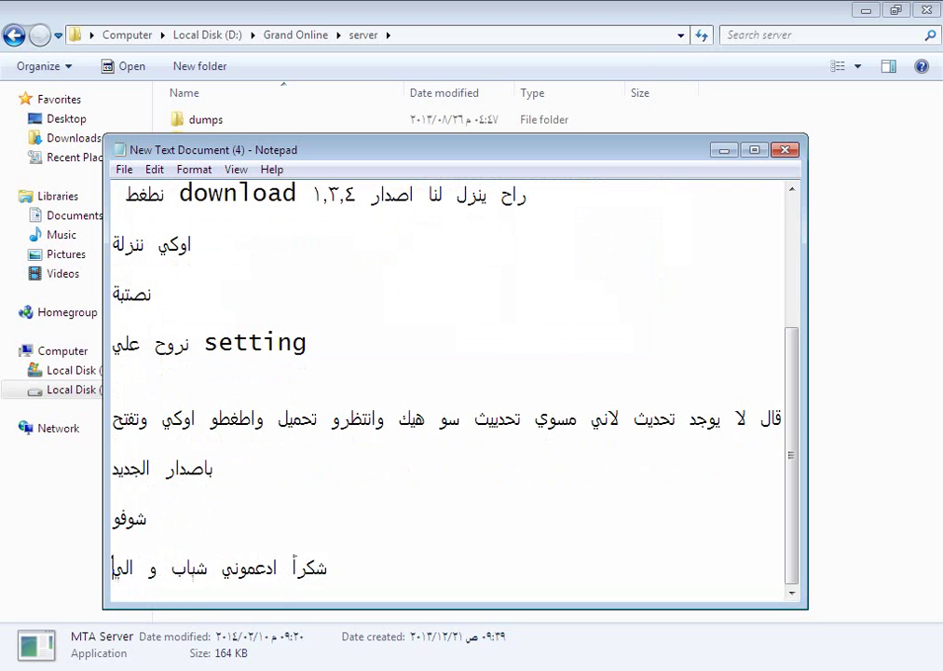
{"action": "type", "text": " لقاء"}
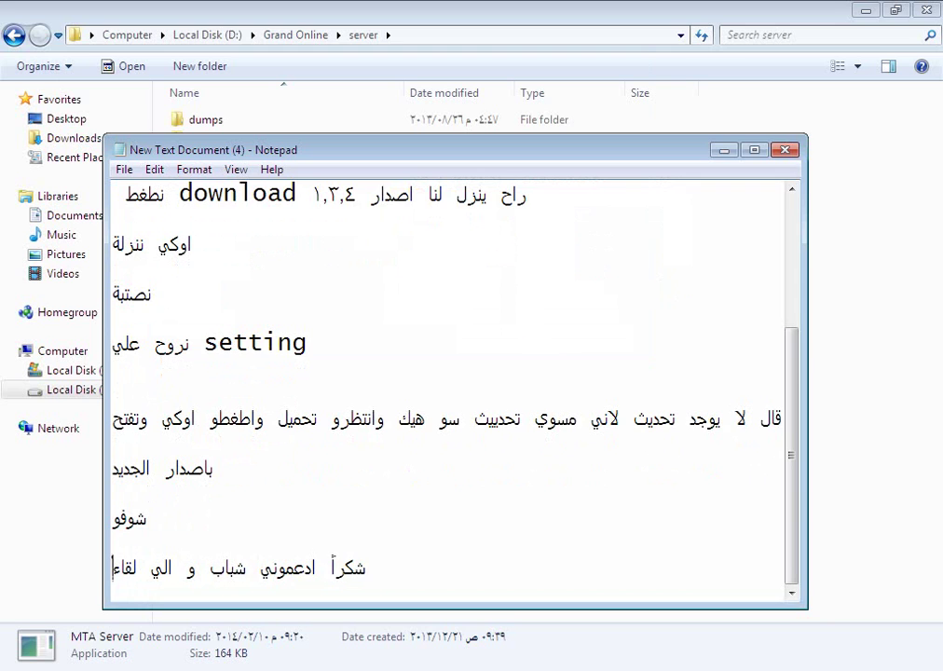
Minimise Notepad and the server folder window, and bring up the MTA: San Andreas game window
{"action": "left_click", "coordinate": [724, 149]}
{"action": "left_click", "coordinate": [866, 10]}
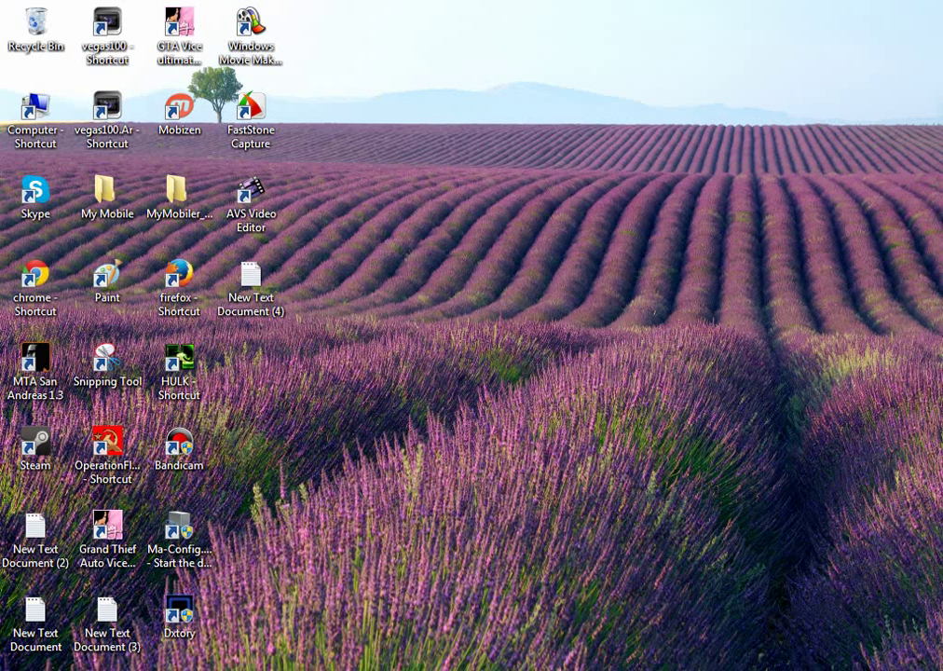
{"action": "key", "text": "alt+Tab"}
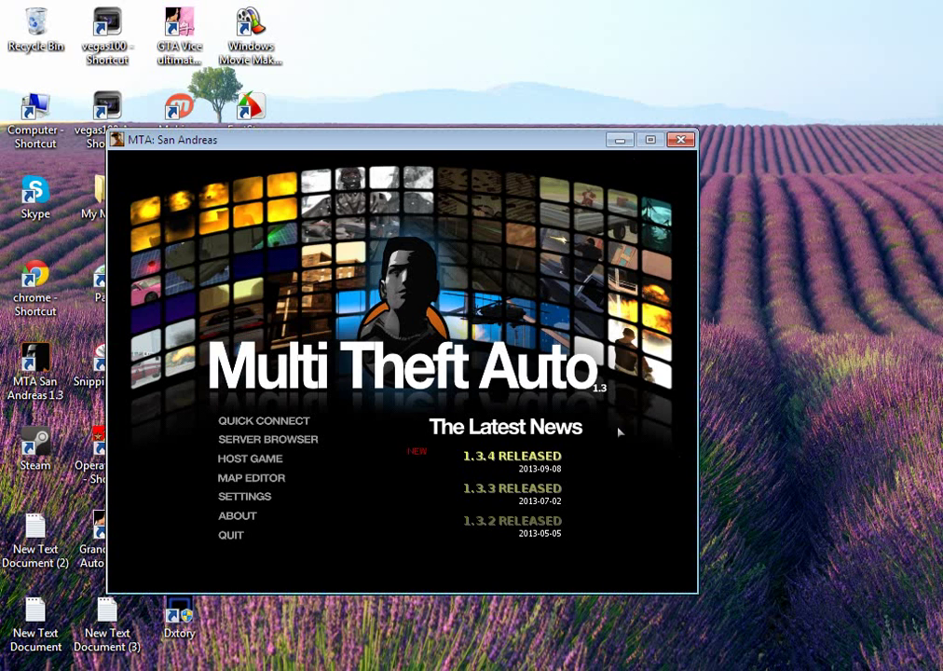